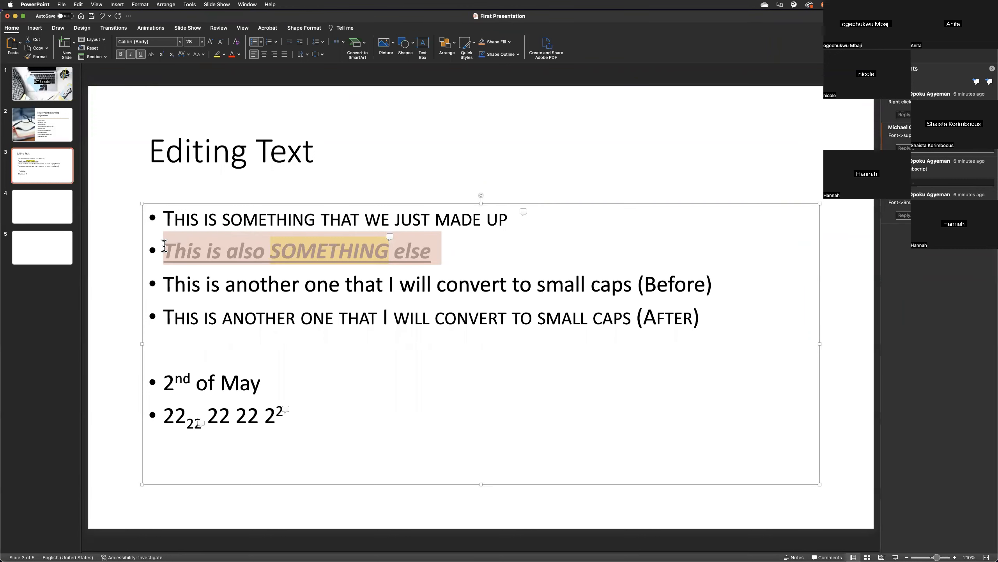
Enlarge and shrink the selected second bullet's text through several sizes, settling on font size 44.
key("super+shift+period")
key("super+shift+period")
key("super+shift+period")
key("super+shift+period")
key("super+shift+period")
key("super+shift+period")
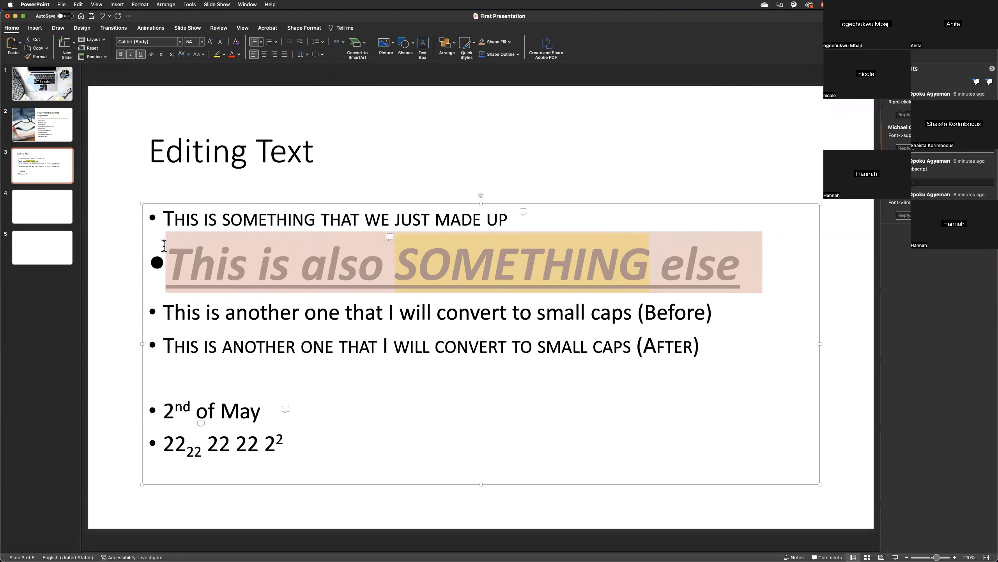
key("super+shift+period")
key("super+shift+period")
key("super+shift+comma")
key("super+shift+comma")
key("super+shift+comma")
key("super+shift+comma")
key("super+shift+comma")
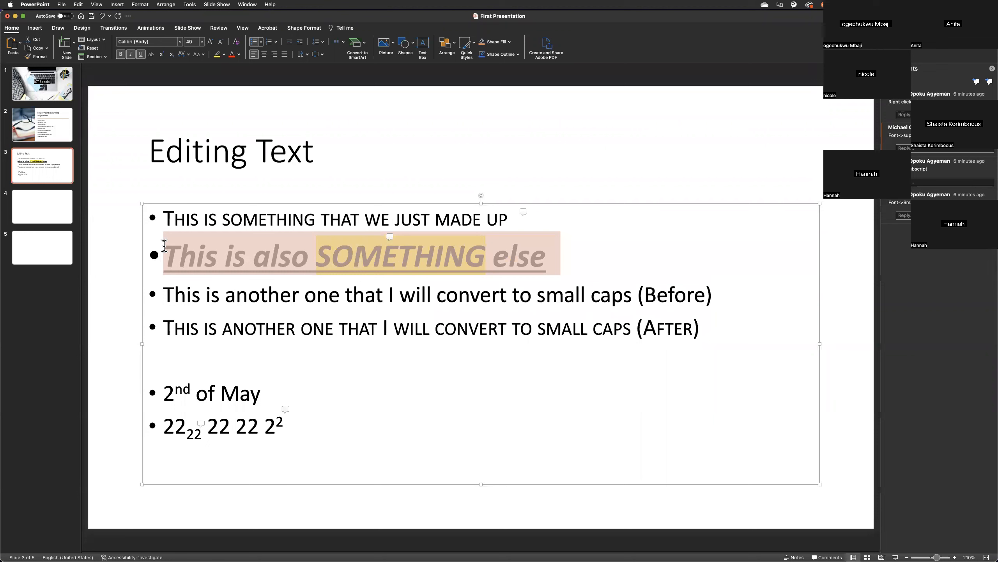
key("super+shift+period")
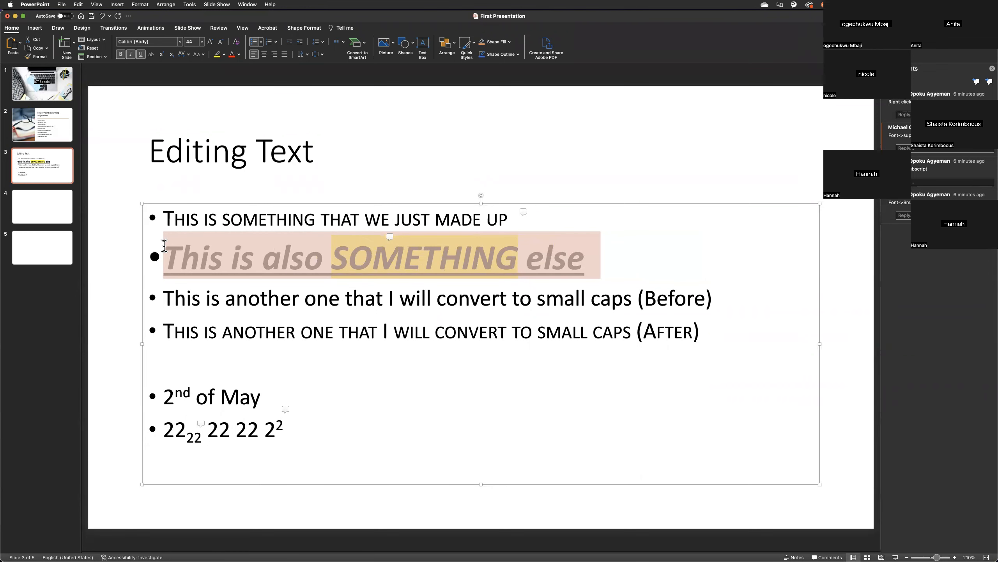
key("super+shift+comma")
key("super+shift+comma")
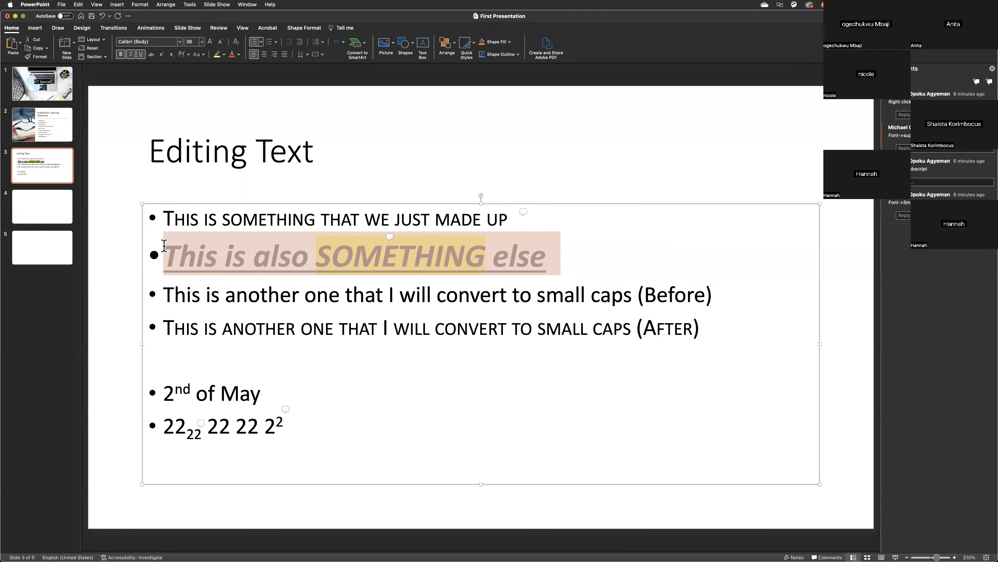
key("super+shift+period")
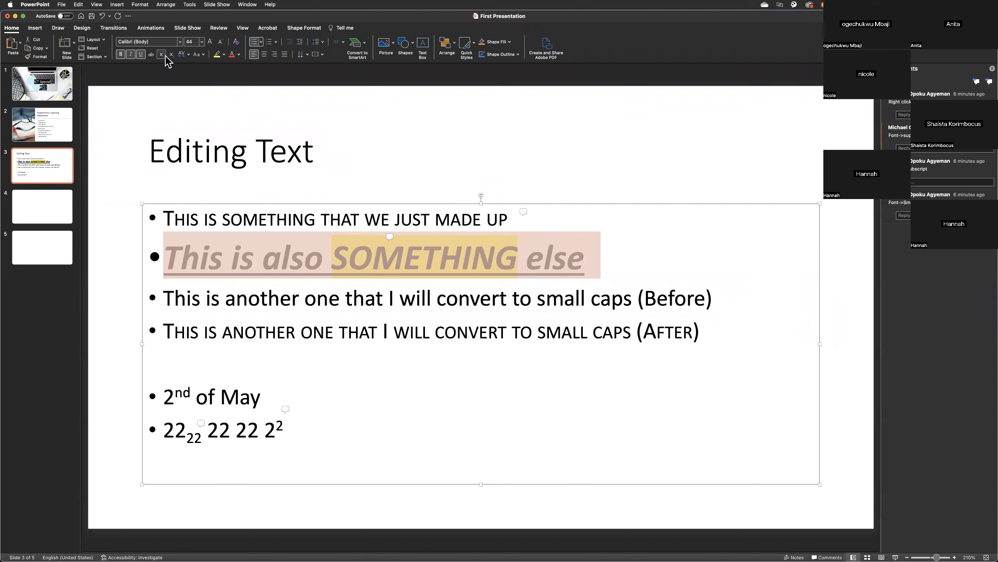
Apply strikethrough to the word "else" in the second bullet.
left_click(316, 219)
left_click_drag(585, 260, 527, 261)
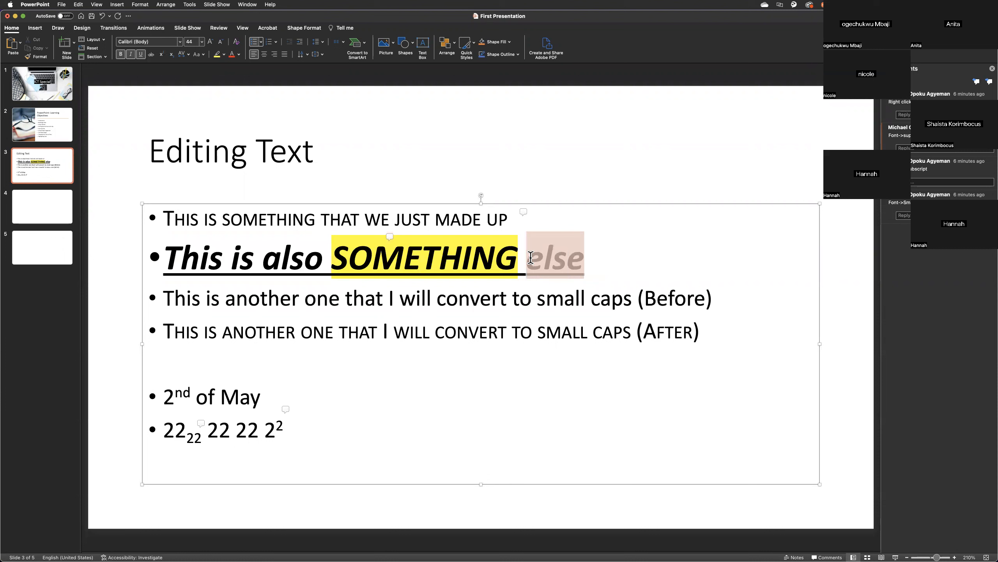
left_click(151, 55)
Superscript the "s" of "is" and subscript the "thing" of "something" in the first bullet.
left_click_drag(209, 219, 216, 219)
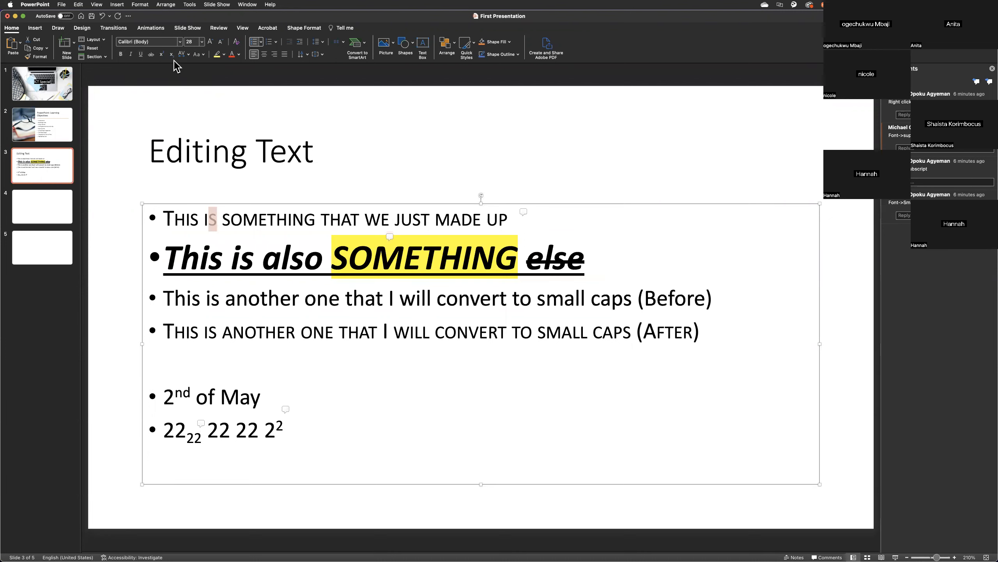
left_click(161, 55)
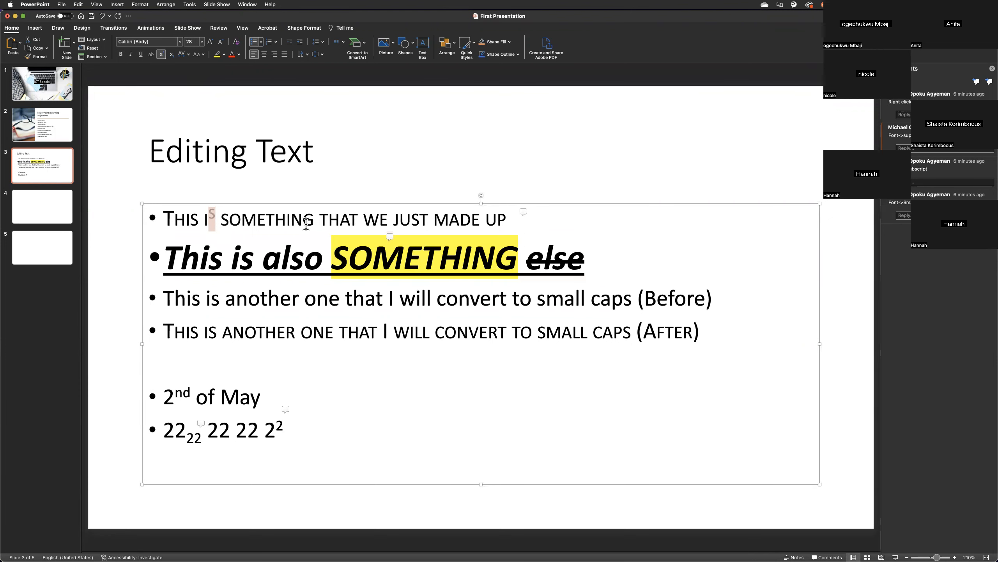
left_click_drag(314, 221, 266, 221)
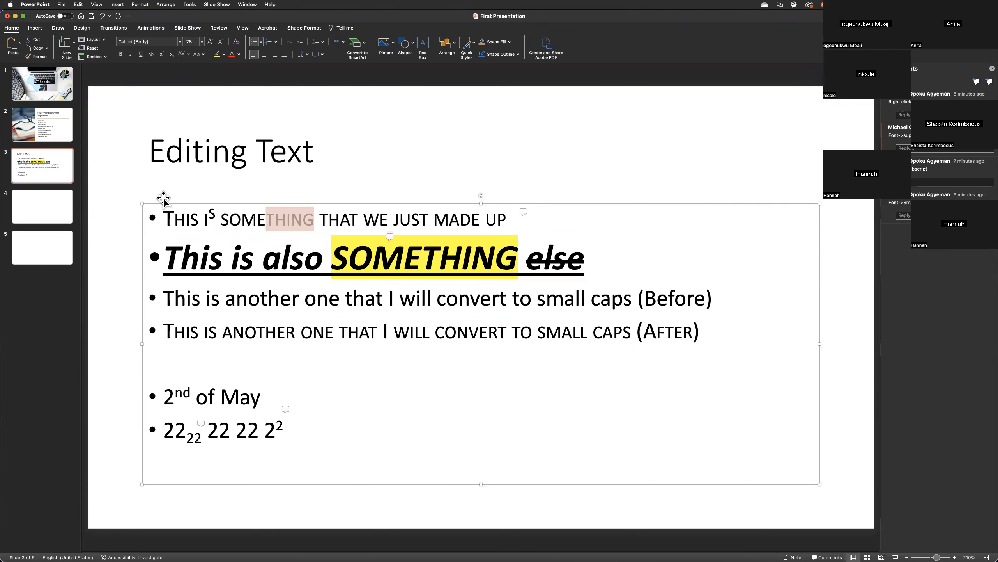
left_click(171, 54)
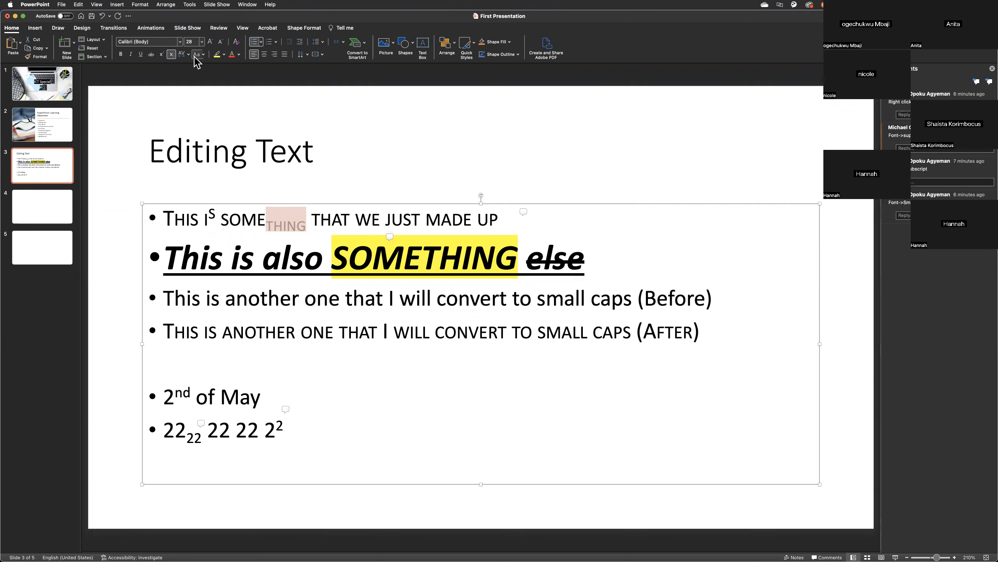
Set the character spacing of the whole third bullet, ending in "(Before)", to Loose.
left_click(316, 270)
left_click_drag(724, 297, 154, 297)
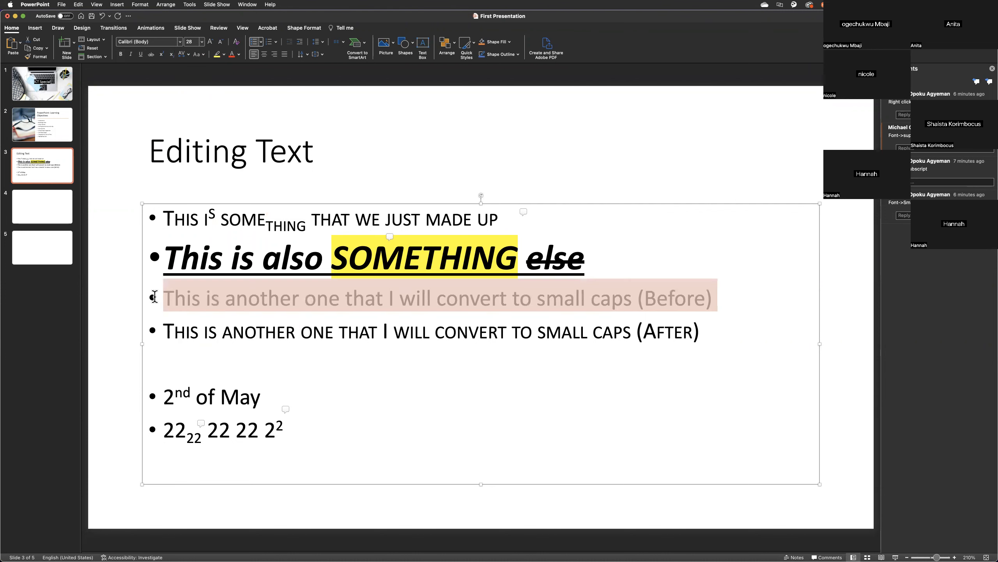
left_click(185, 60)
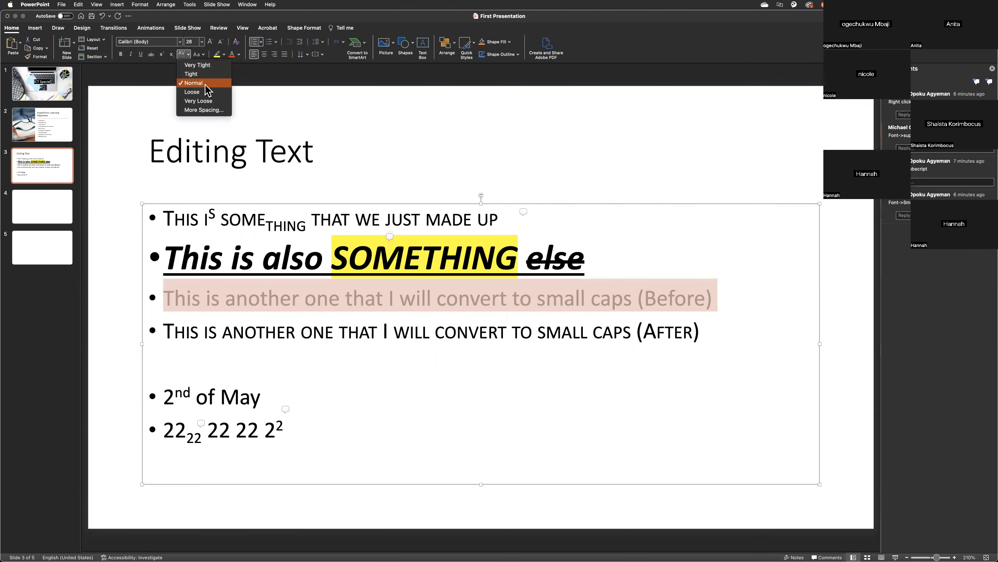
left_click(205, 96)
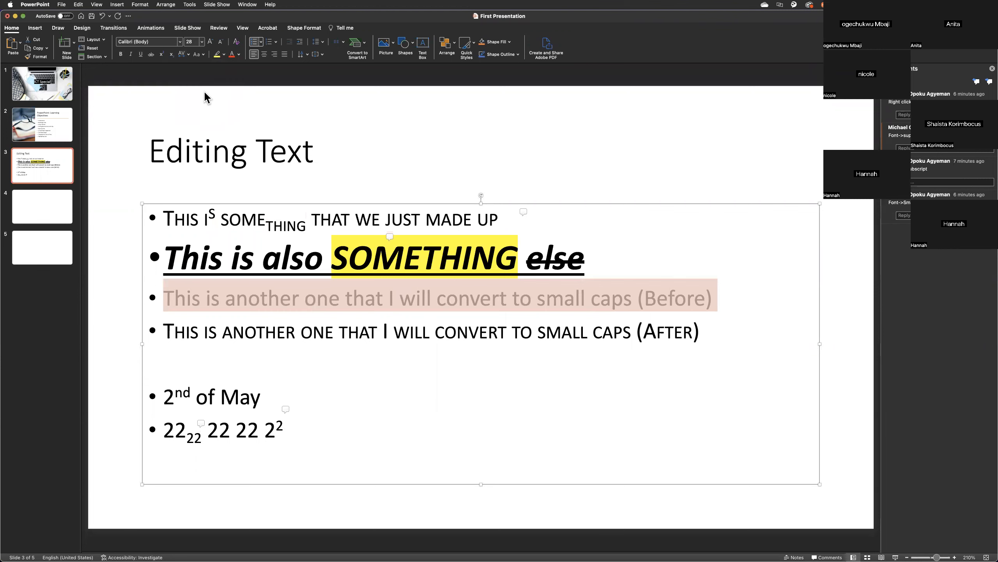
Change the third bullet's character spacing to Very Tight.
left_click(198, 54)
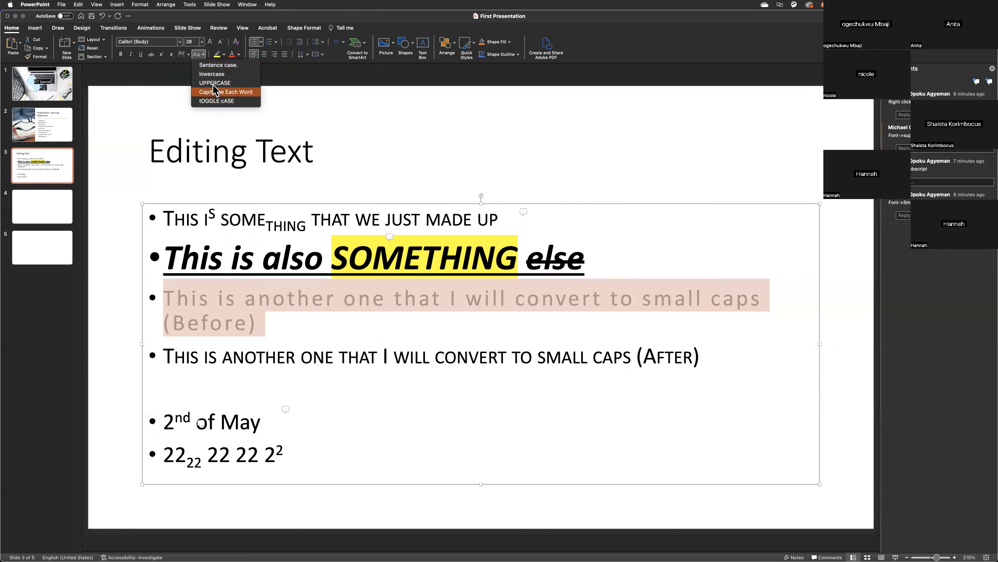
left_click(186, 55)
left_click(187, 54)
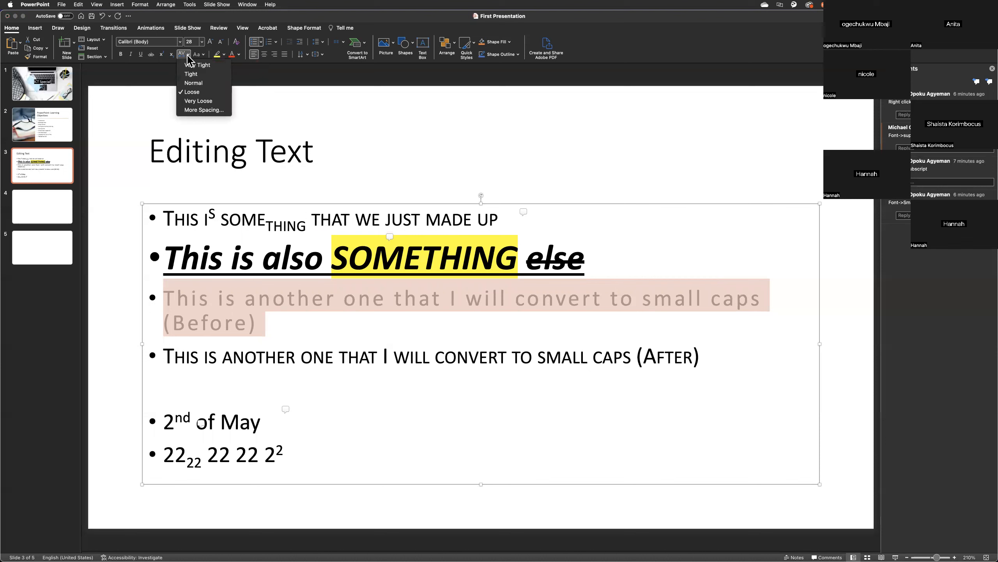
left_click(204, 66)
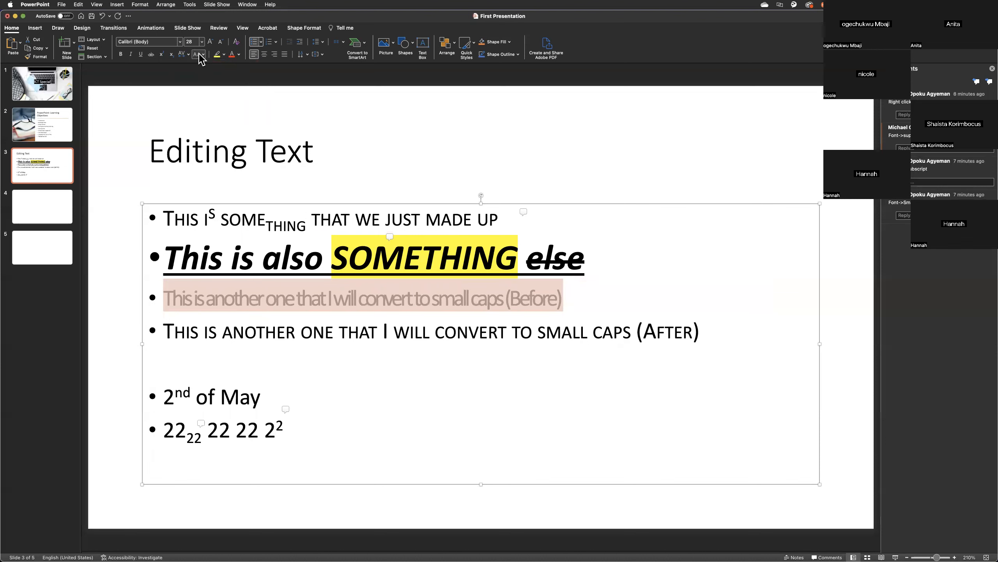
Return the third bullet's character spacing to Normal.
left_click(200, 54)
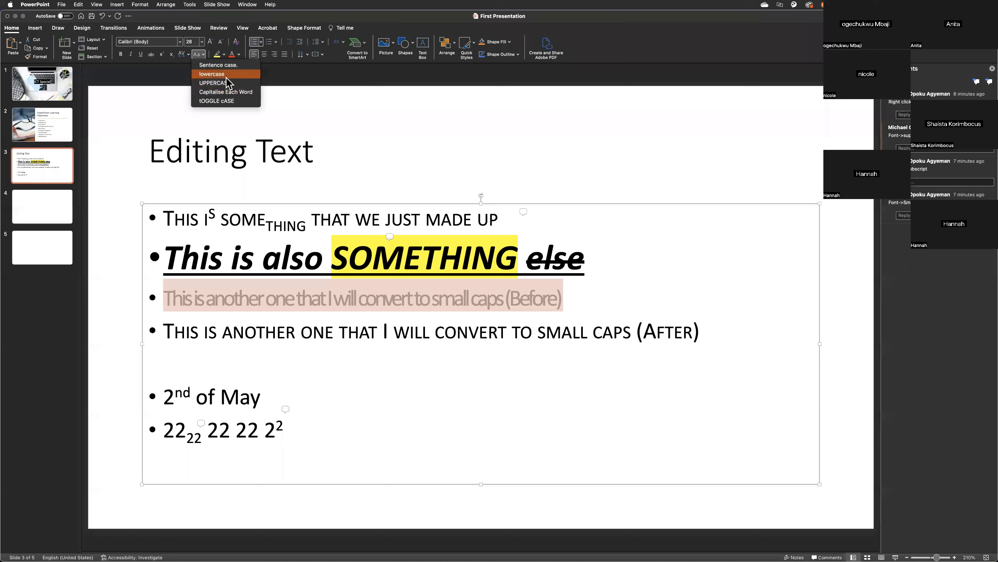
left_click(183, 53)
left_click(184, 54)
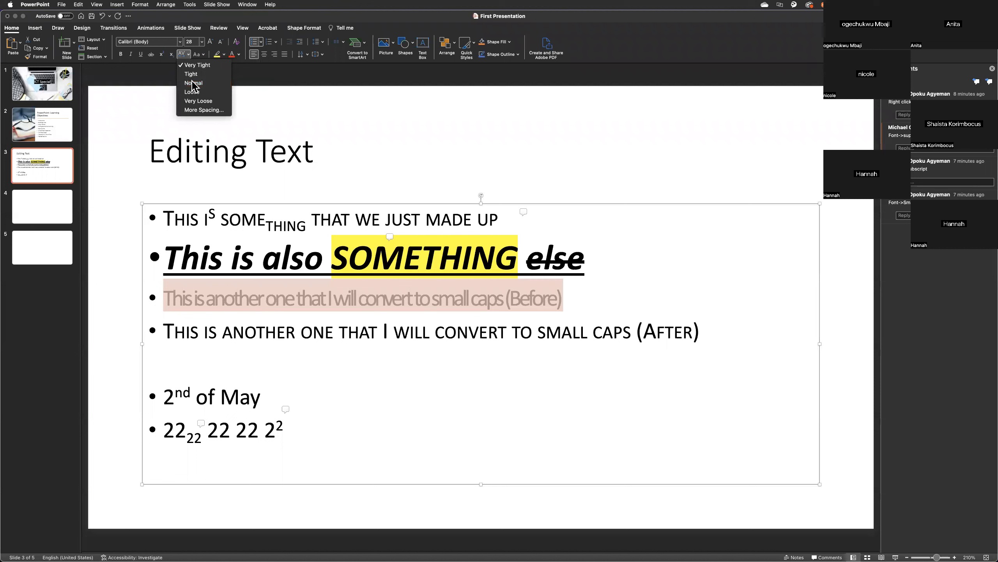
left_click(193, 83)
View the detailed character spacing settings for the third bullet and close them without making changes.
left_click(183, 54)
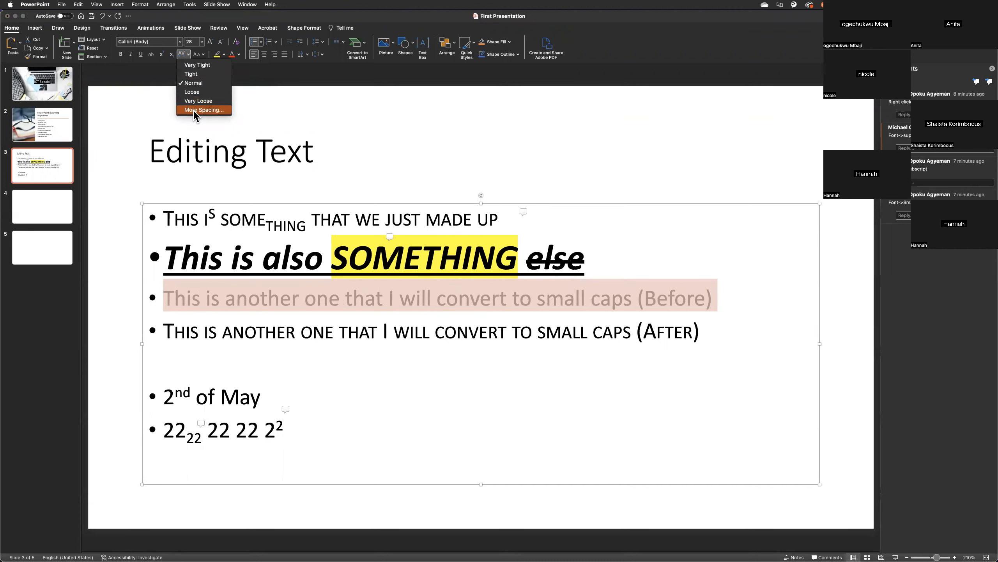
left_click(196, 110)
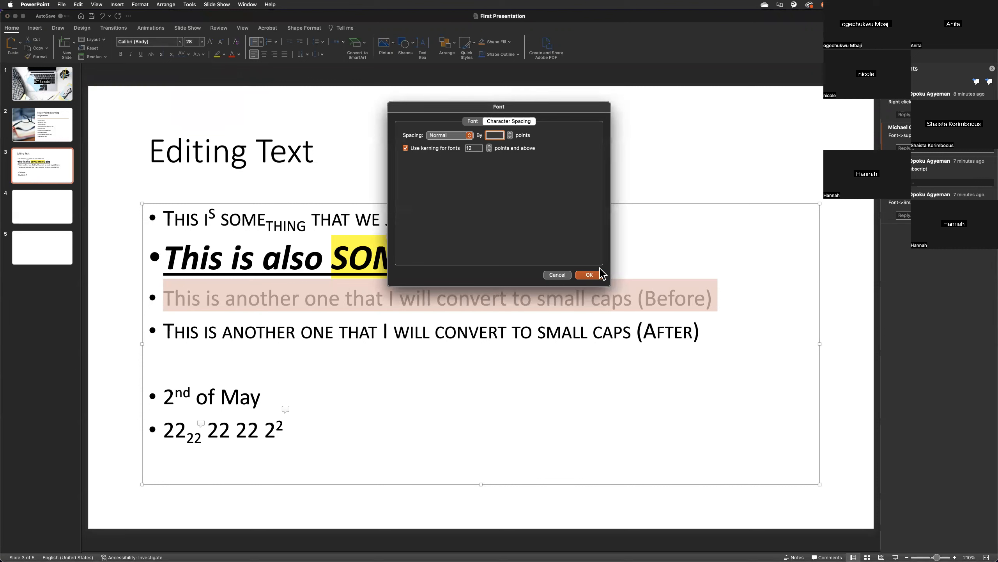
left_click(558, 275)
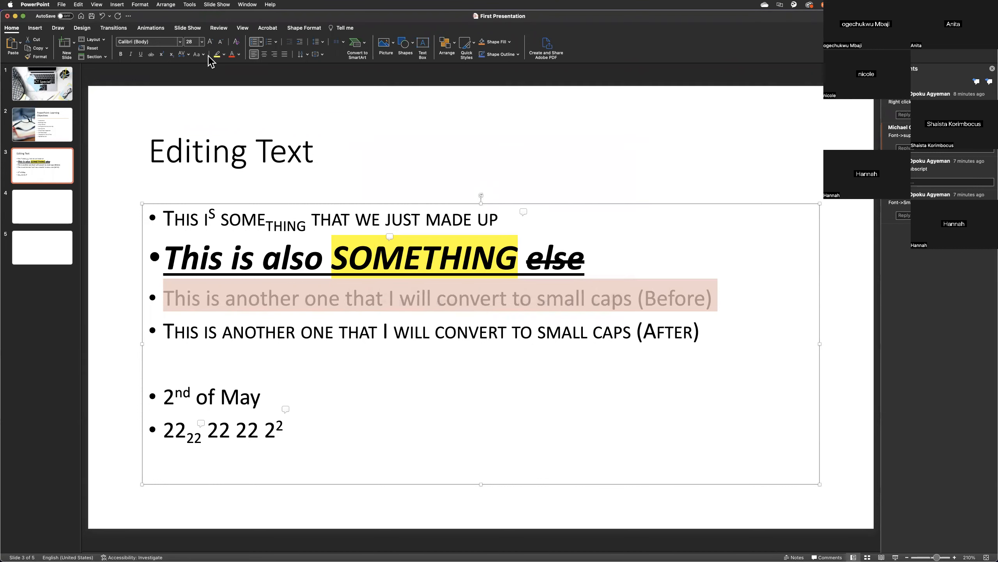
Change the fourth bullet, ending in "(After)", to lowercase and toggle its case to all capitals.
left_click(470, 330)
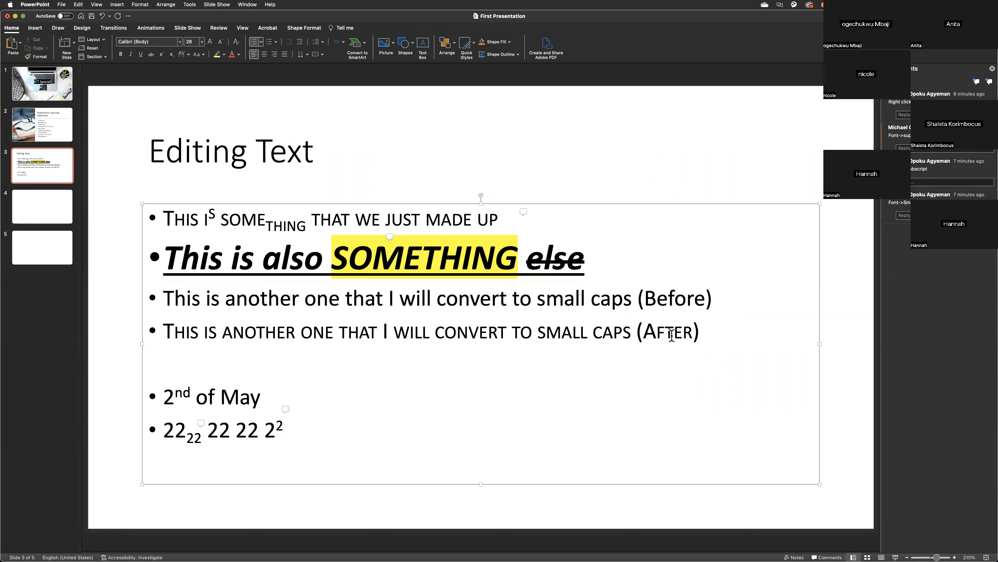
left_click_drag(671, 335, 162, 332)
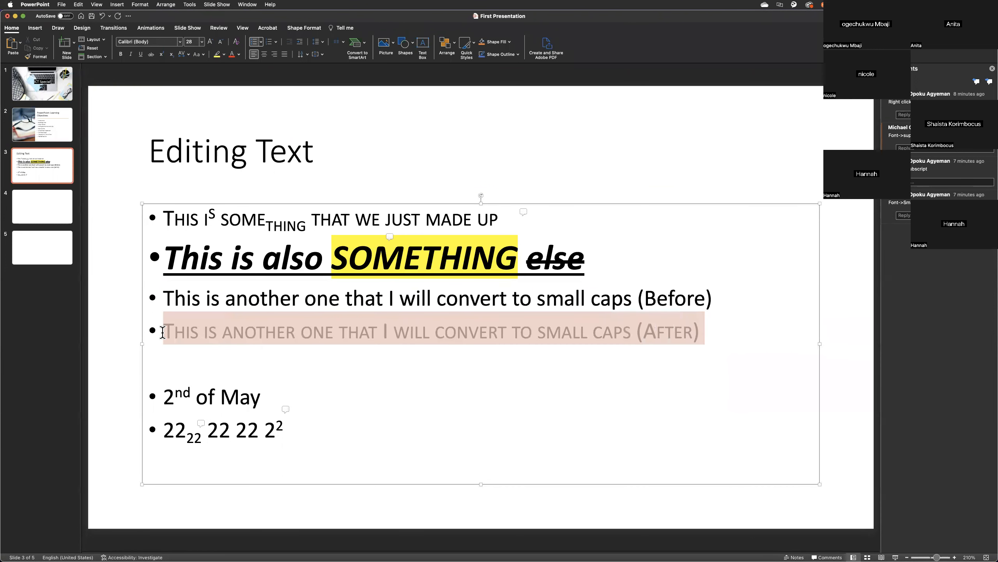
left_click(200, 55)
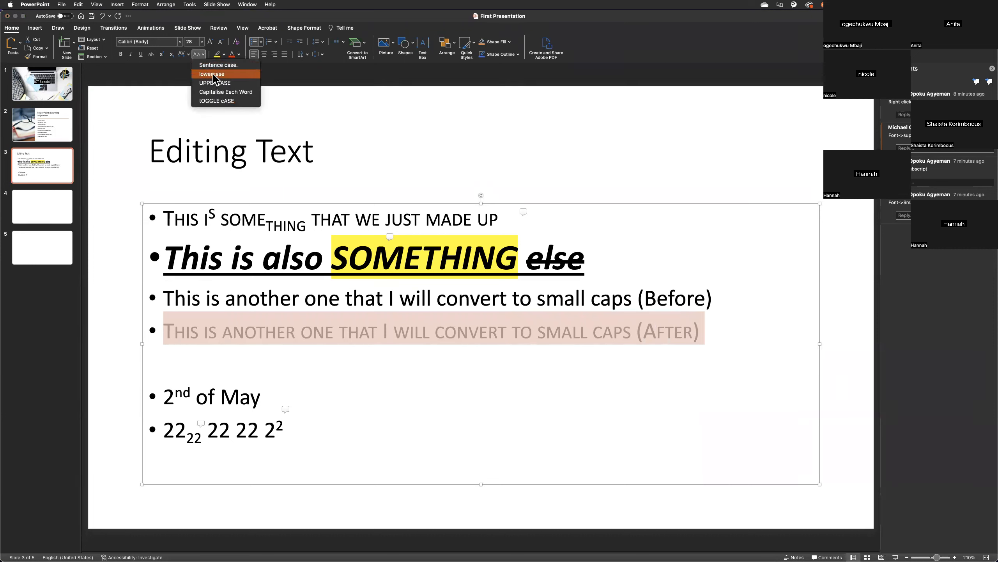
left_click(213, 84)
left_click(201, 55)
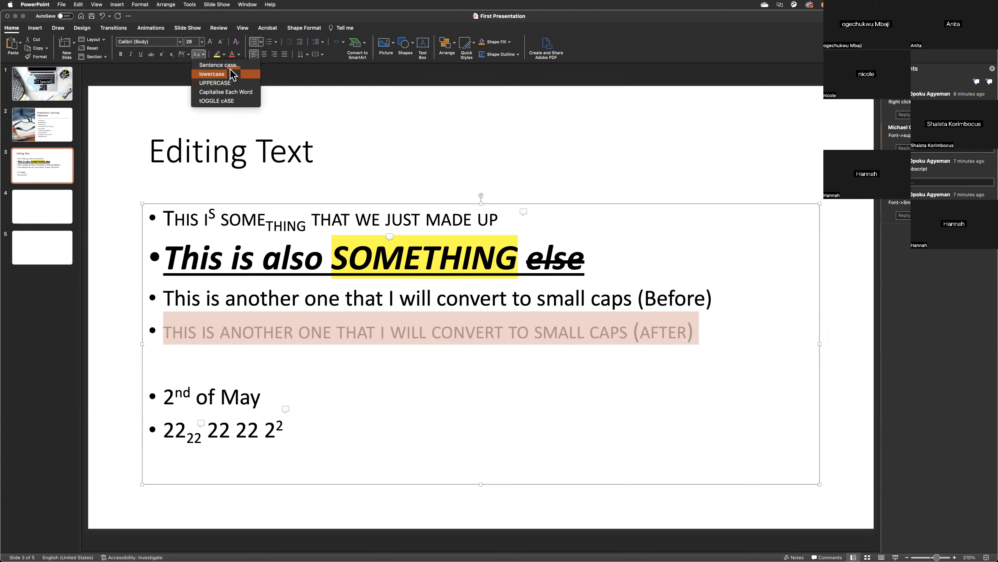
left_click(235, 102)
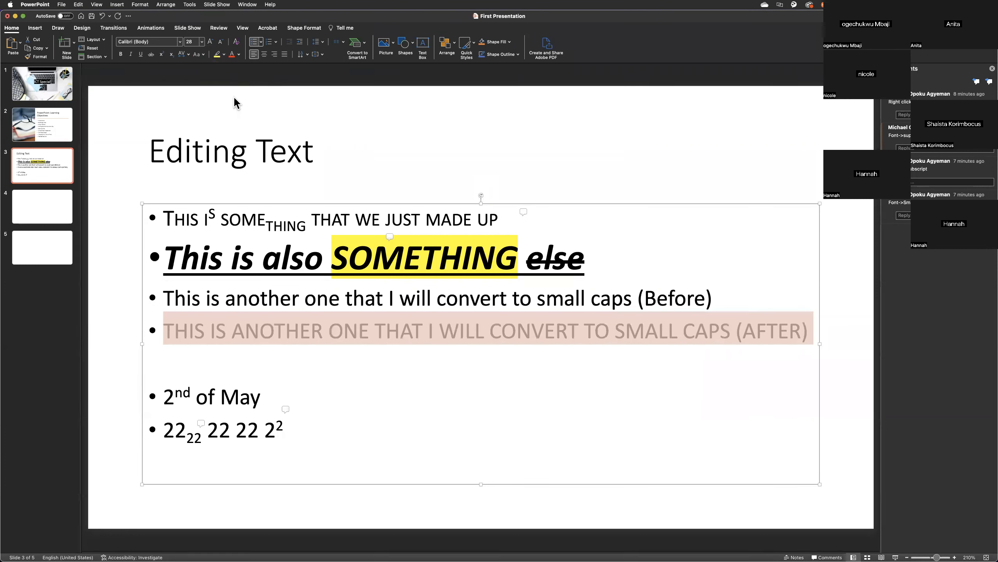
Convert the whole third bullet, ending in "(Before)", to UPPERCASE.
left_click(338, 330)
left_click_drag(719, 298, 136, 301)
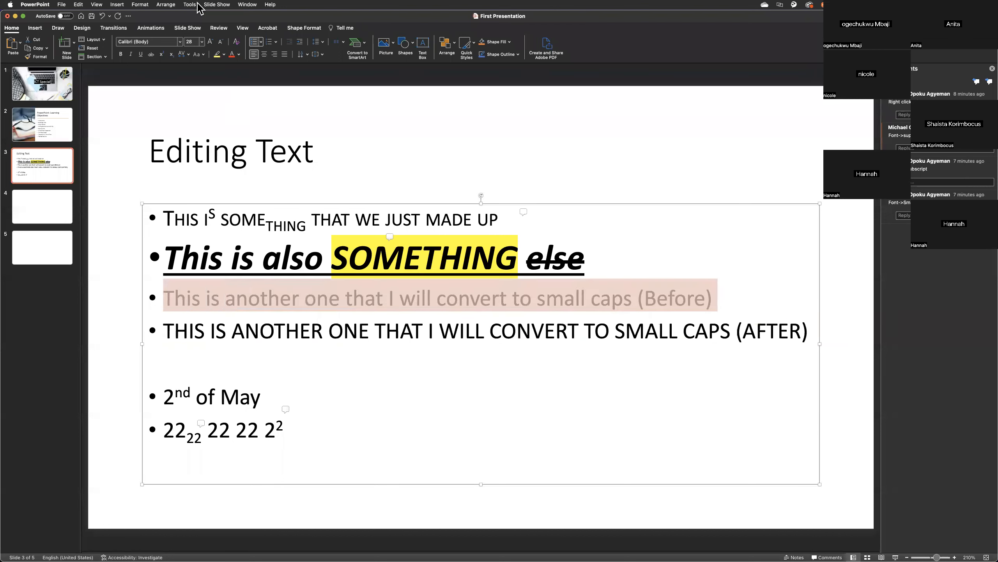
left_click(201, 55)
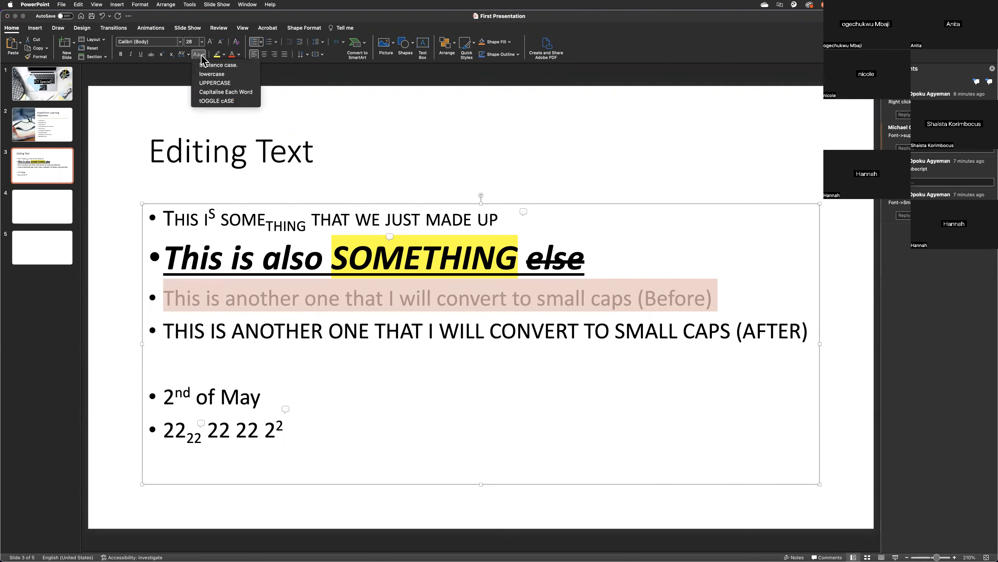
left_click(240, 84)
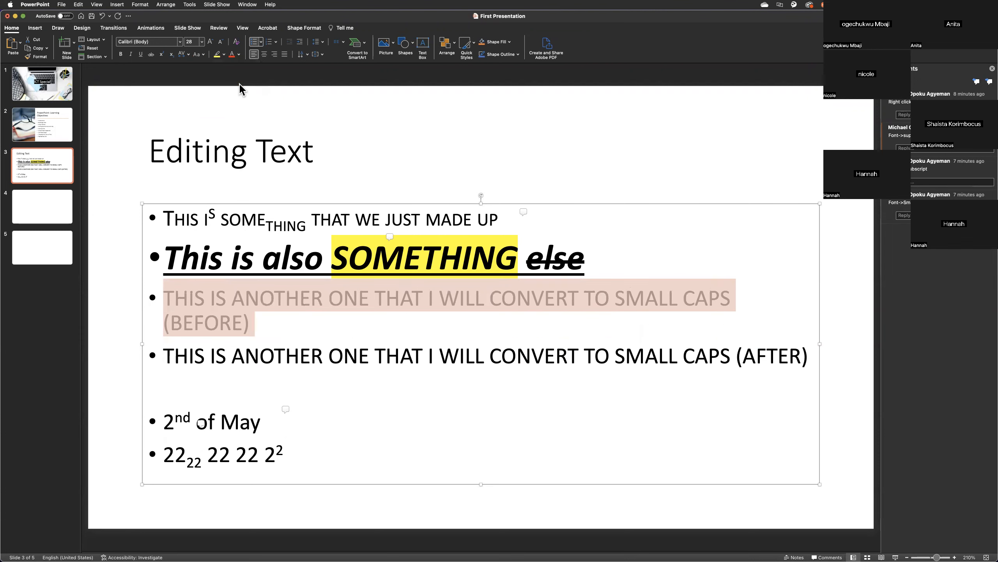
Change the third bullet to lowercase, and convert it to sentence case.
left_click(224, 55)
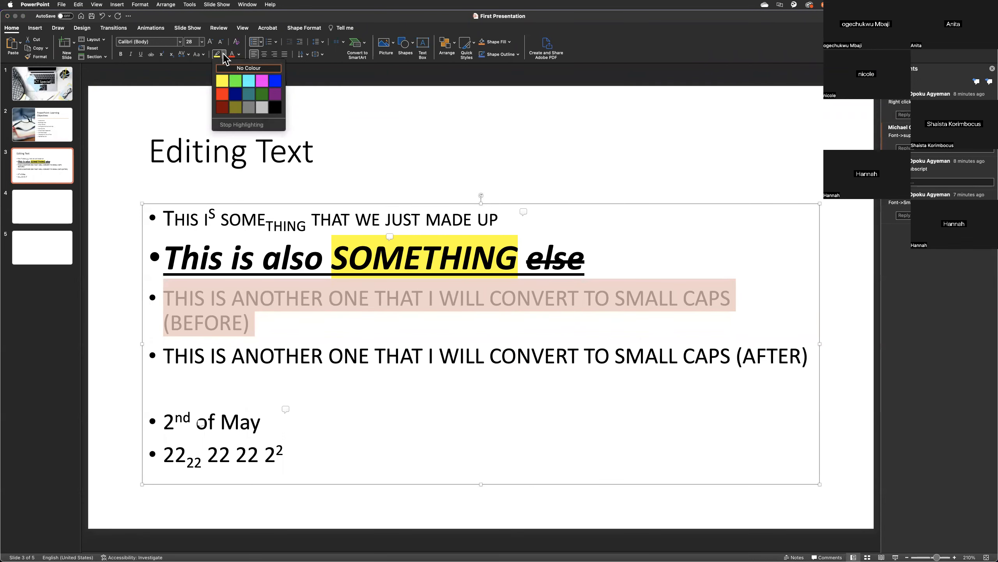
left_click(201, 55)
left_click(201, 55)
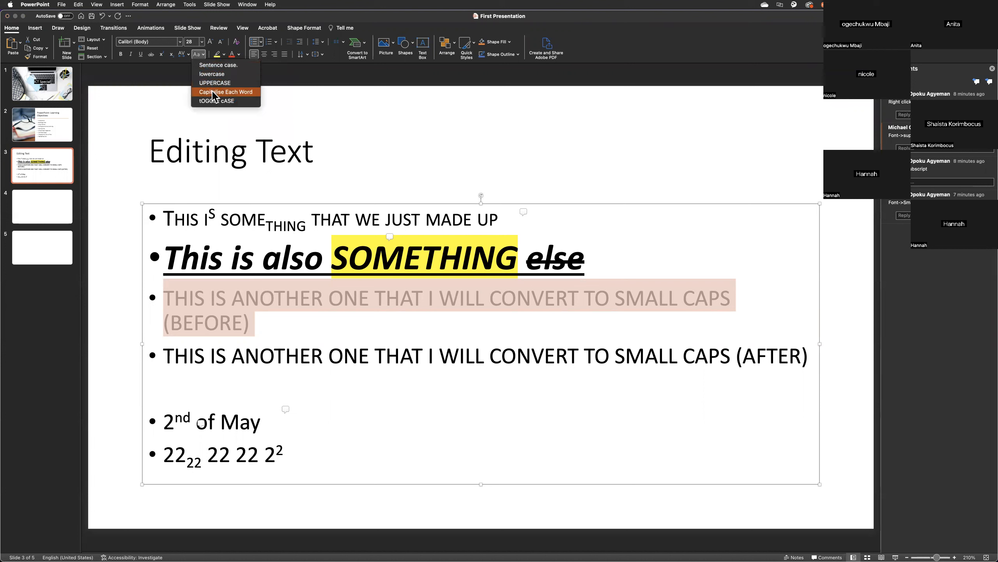
left_click(213, 74)
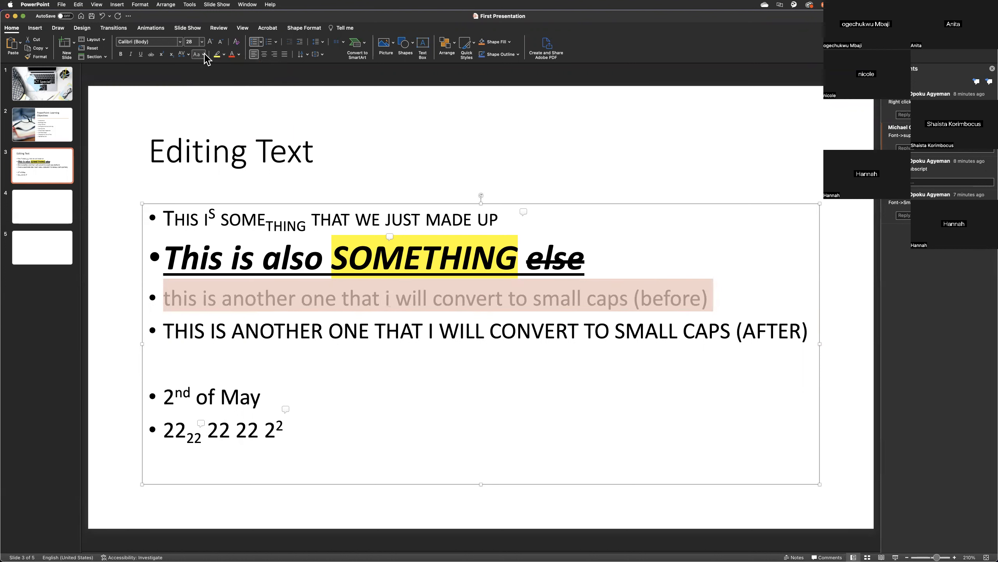
left_click(204, 54)
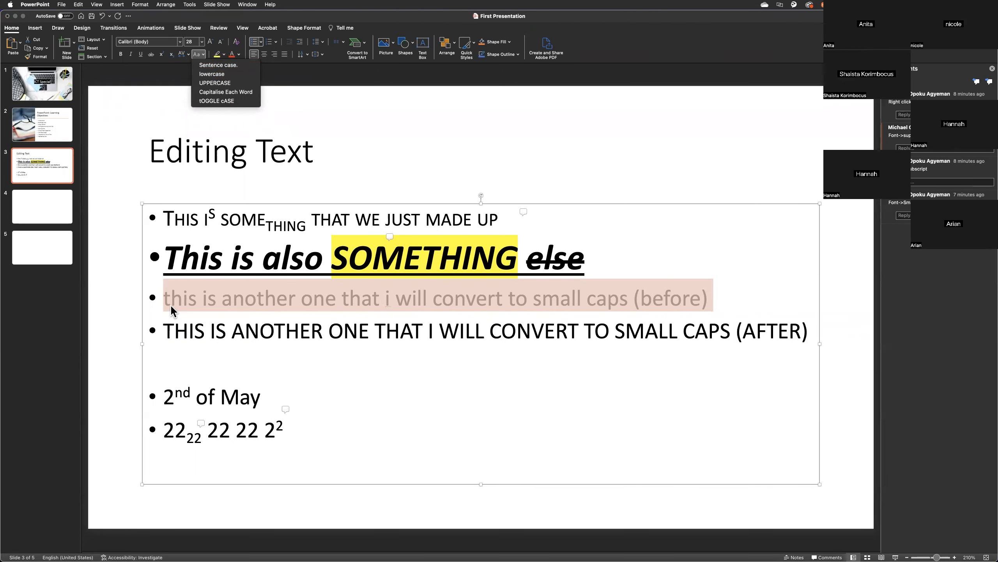
left_click(227, 62)
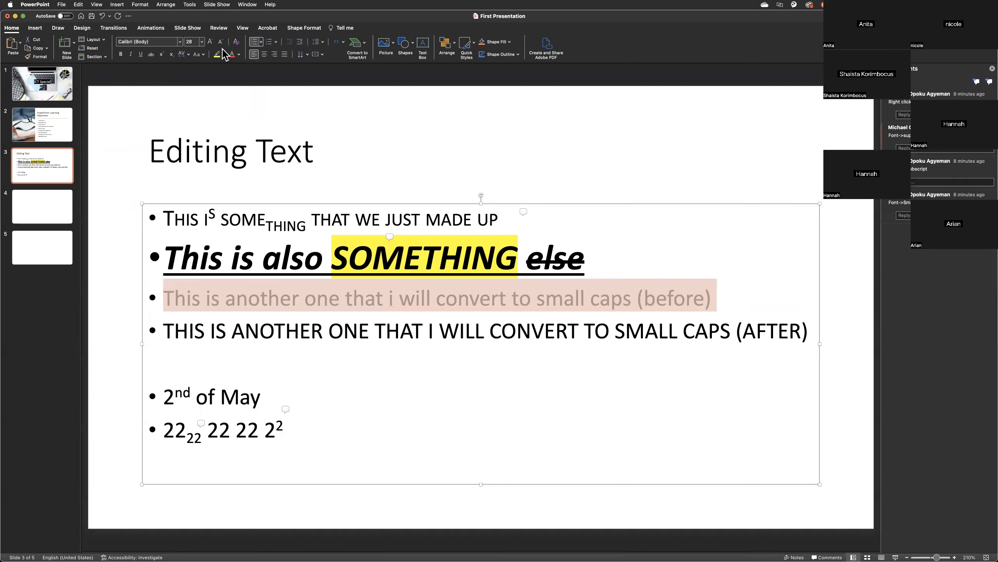
Toggle the case of the third bullet, ending in "(before)", and toggle it back again.
left_click(199, 54)
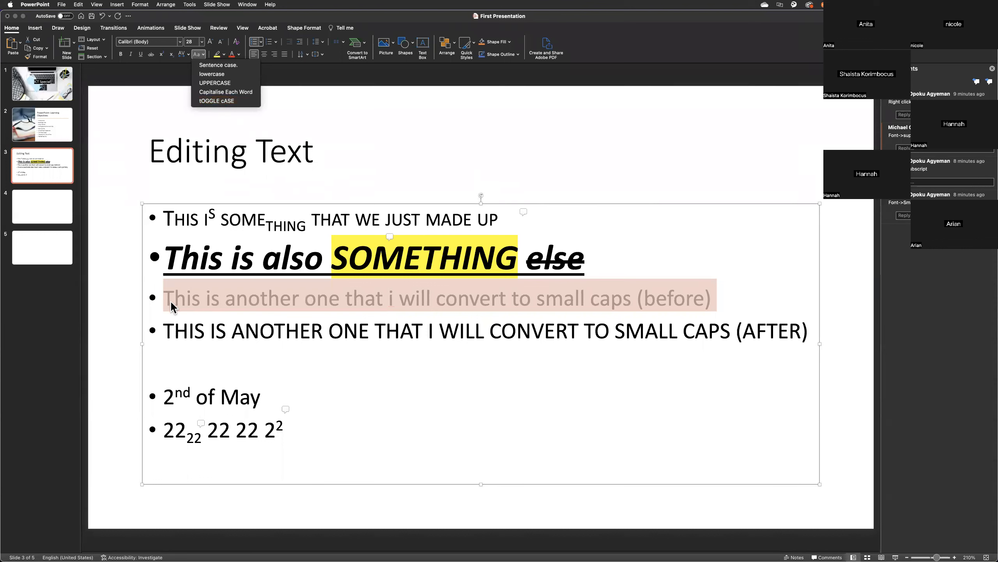
left_click(223, 101)
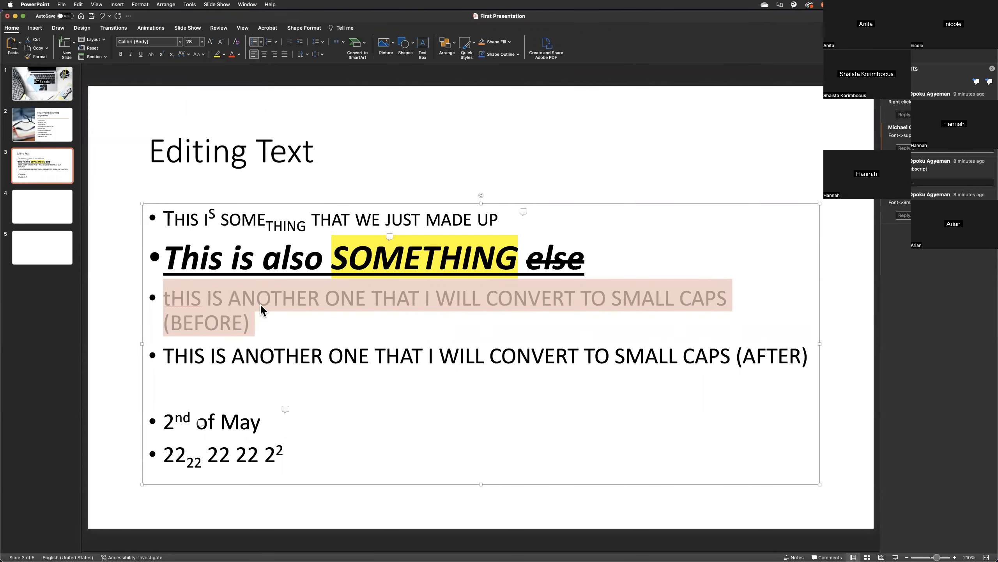
left_click(189, 55)
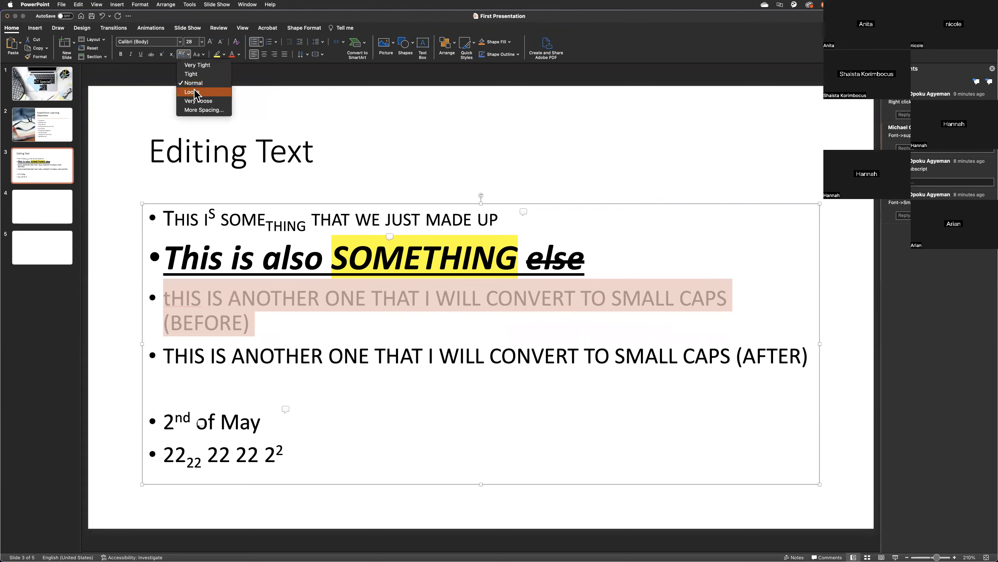
left_click(203, 56)
left_click(202, 55)
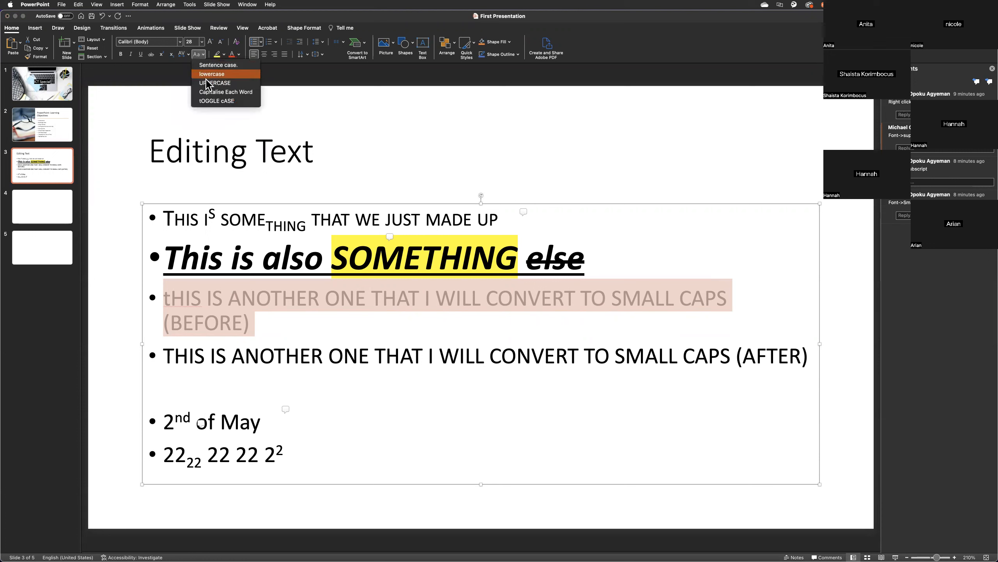
left_click(212, 101)
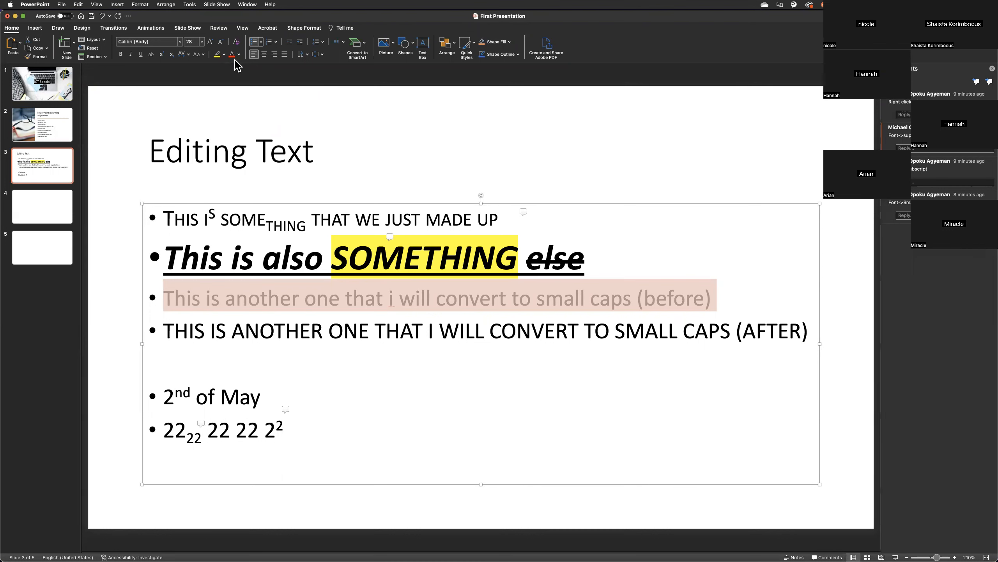
Increase the font size of the third bullet to 36.
left_click(213, 41)
left_click(213, 41)
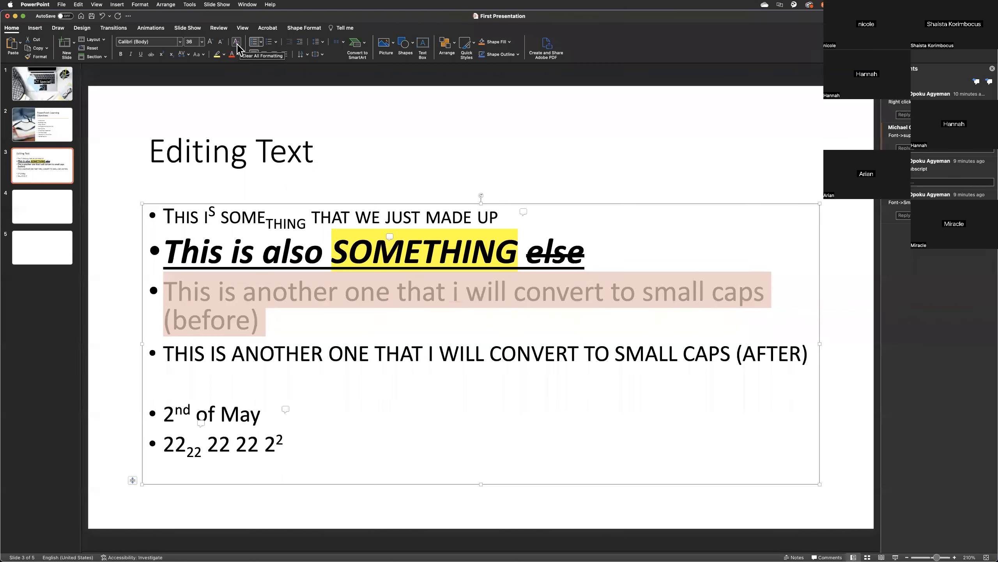
Widen the slide thumbnail area and duplicate slide 3, "Editing Text".
left_click(60, 181)
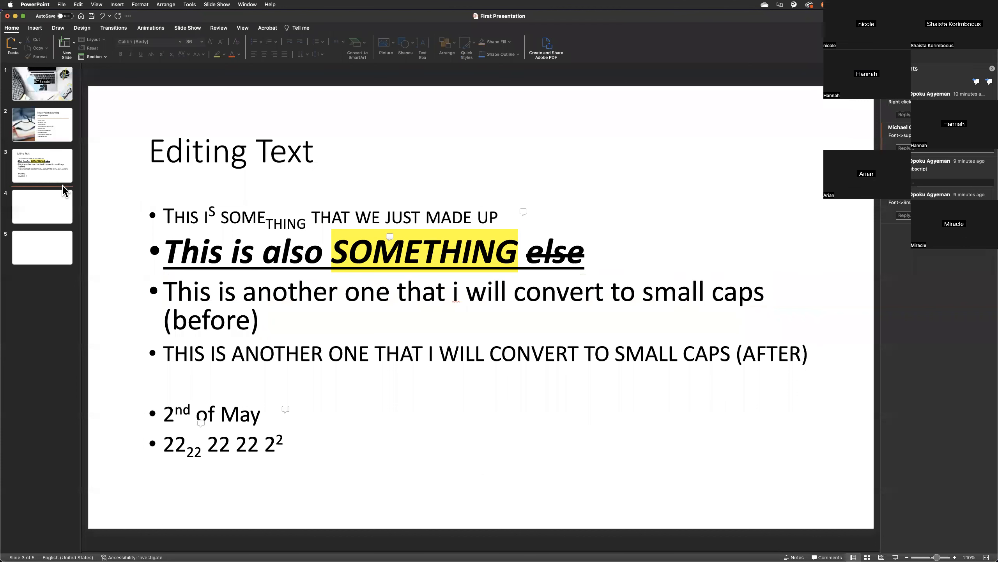
left_click(54, 173)
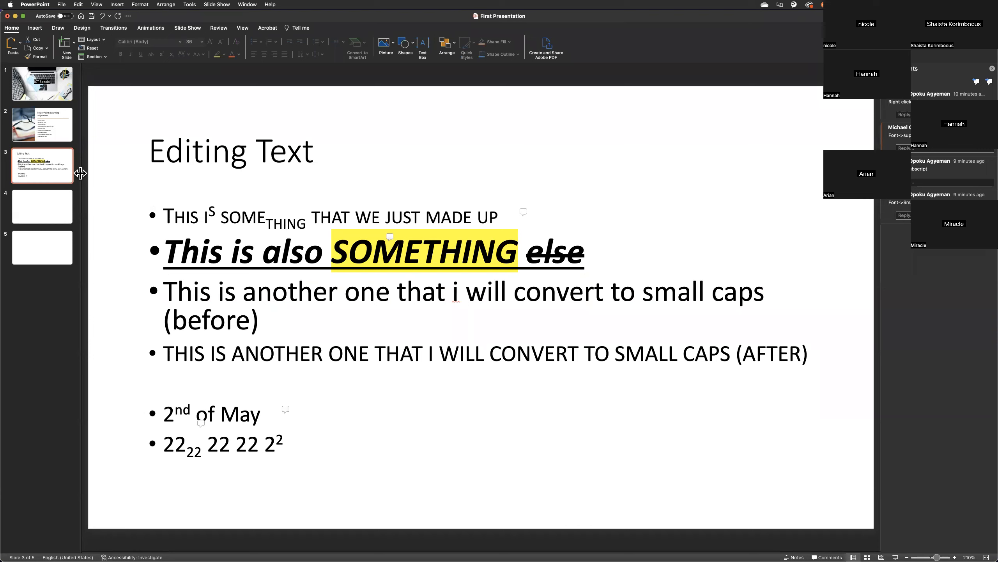
left_click_drag(83, 173, 177, 184)
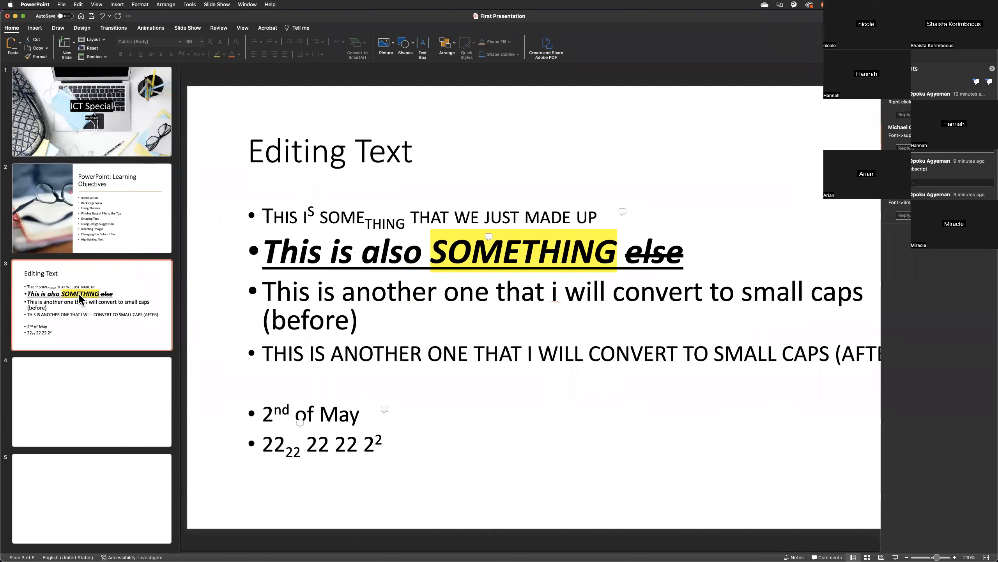
right_click(97, 333)
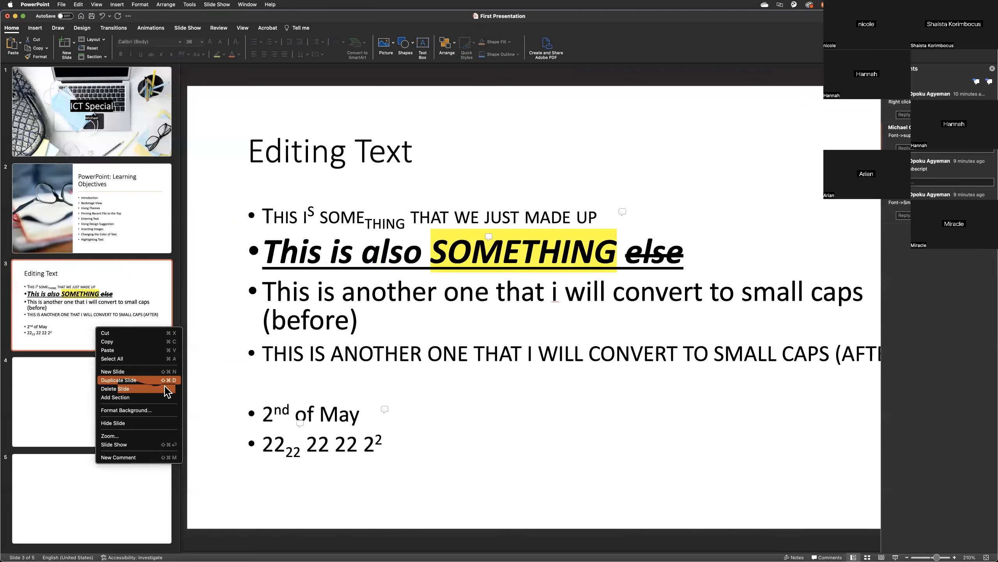
left_click(64, 332)
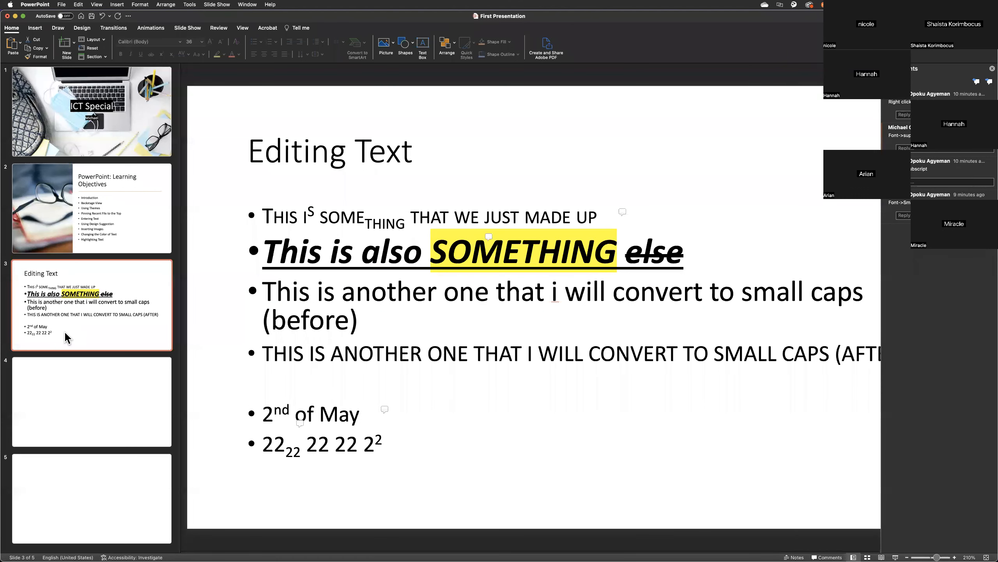
key("super+d")
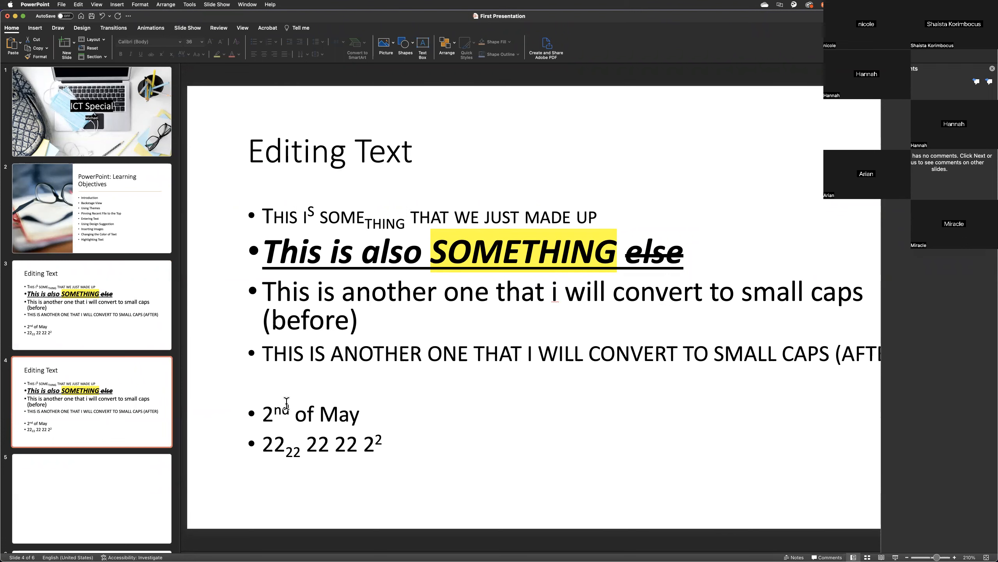
Convert all the bullet text on the duplicated slide 4 to lowercase.
left_click_drag(394, 443, 251, 218)
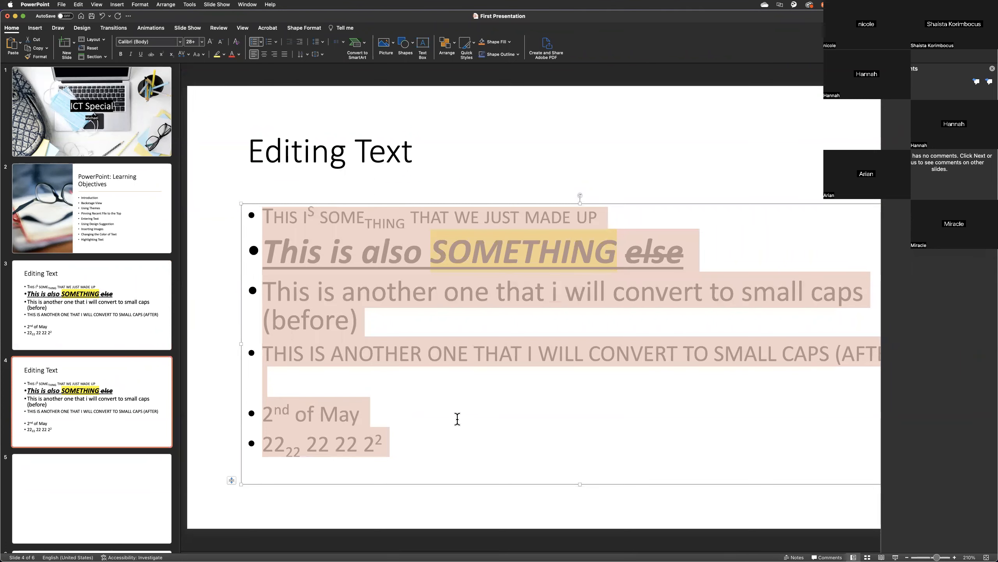
left_click(413, 449)
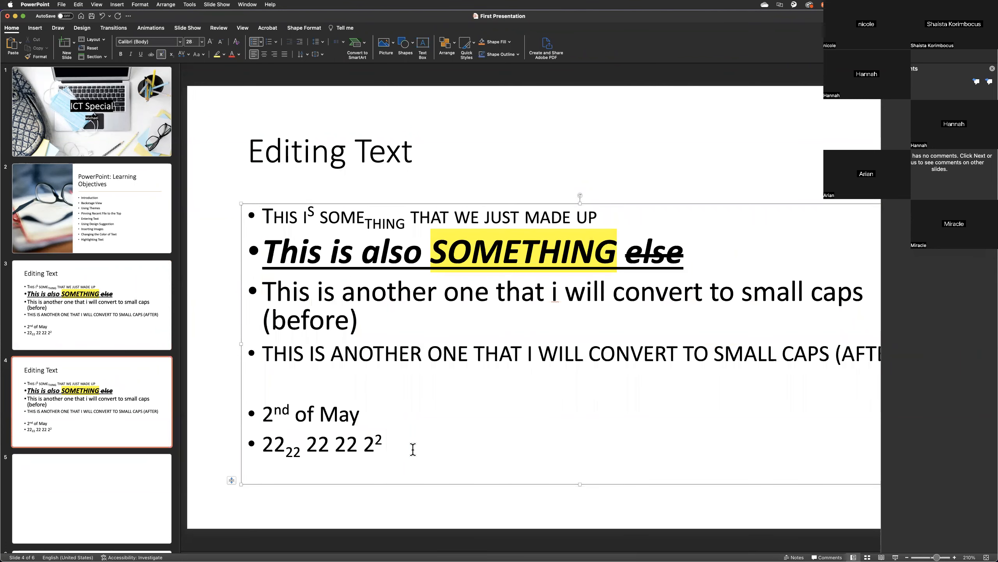
key("super+a")
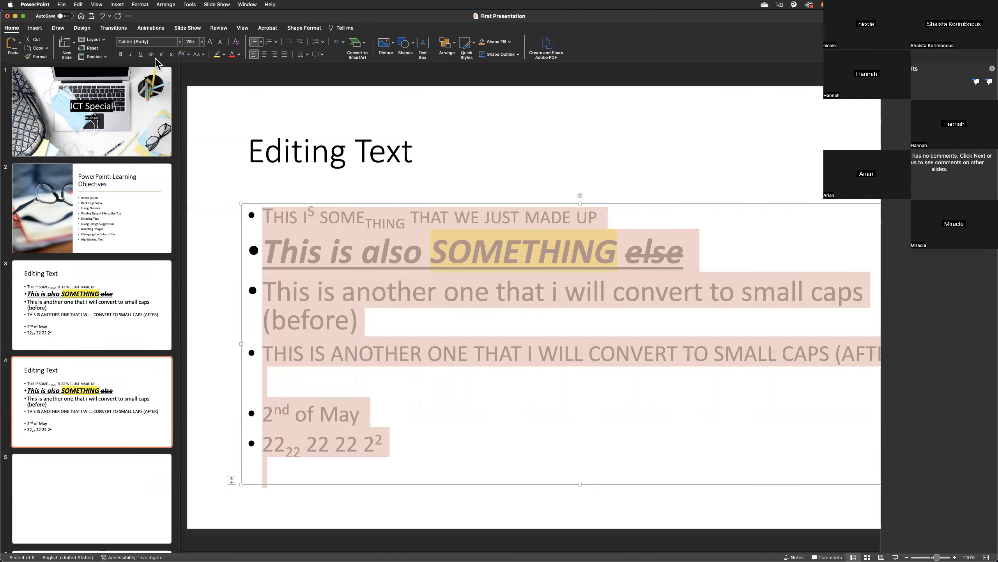
left_click(202, 54)
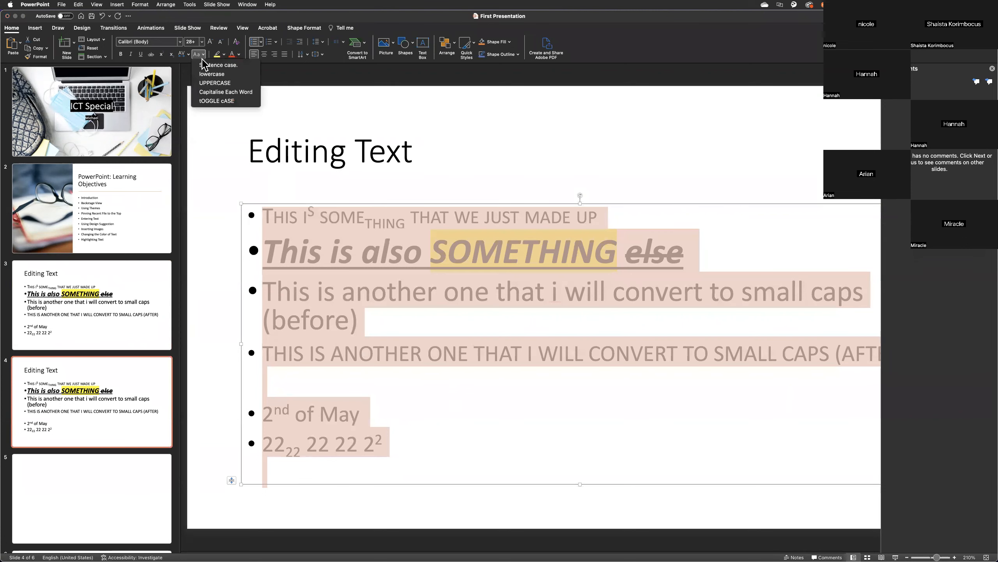
left_click(222, 73)
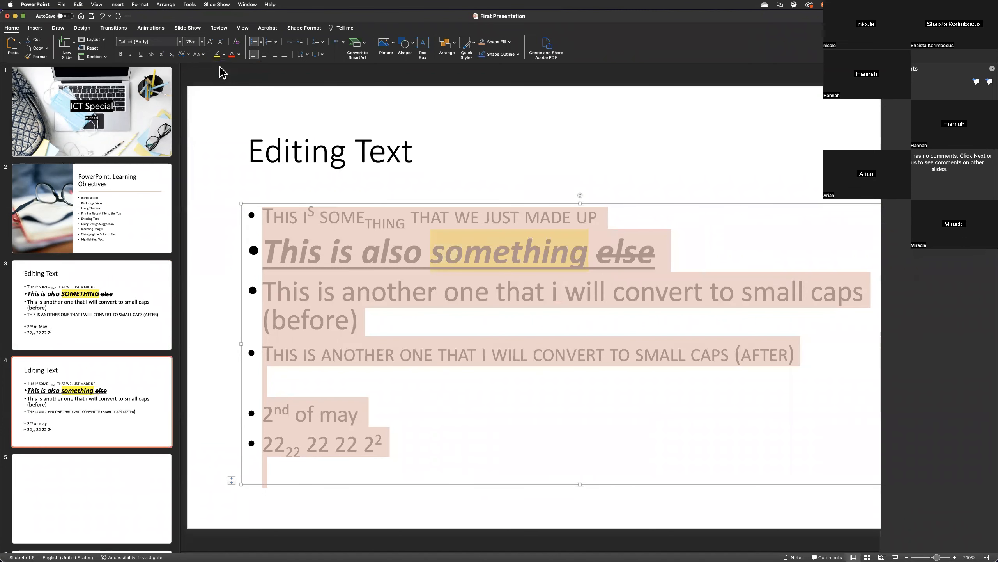
Delete the fourth bullet, ending in "(after)", and all bullets below it on slide 4.
left_click(860, 354)
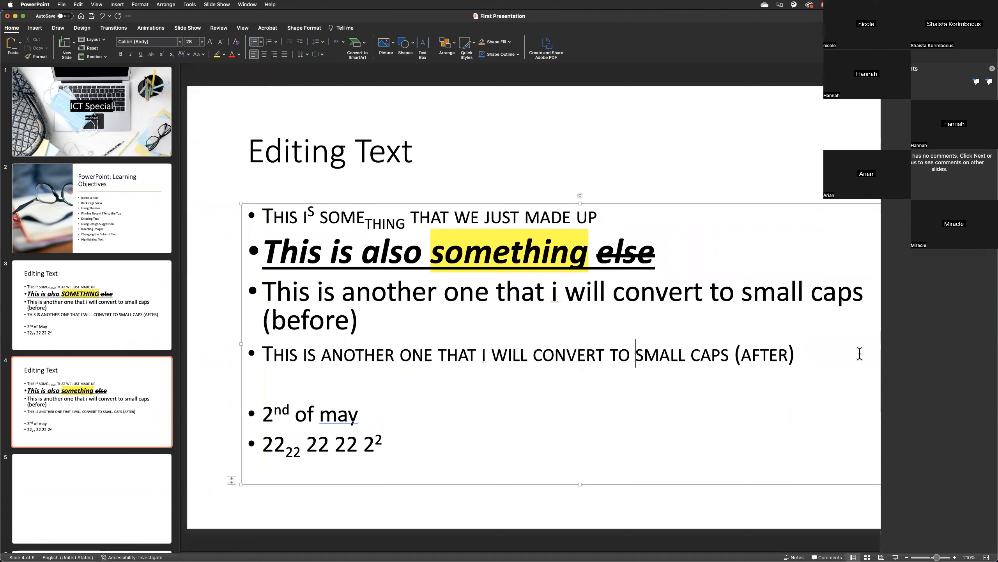
left_click_drag(812, 353, 228, 354)
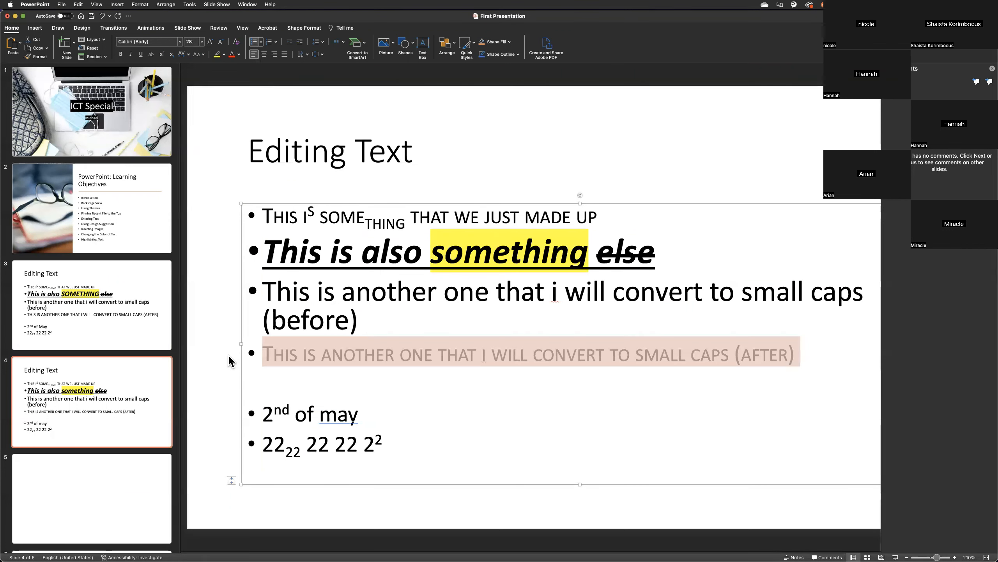
key("BackSpace")
left_click_drag(404, 449, 257, 375)
key("BackSpace")
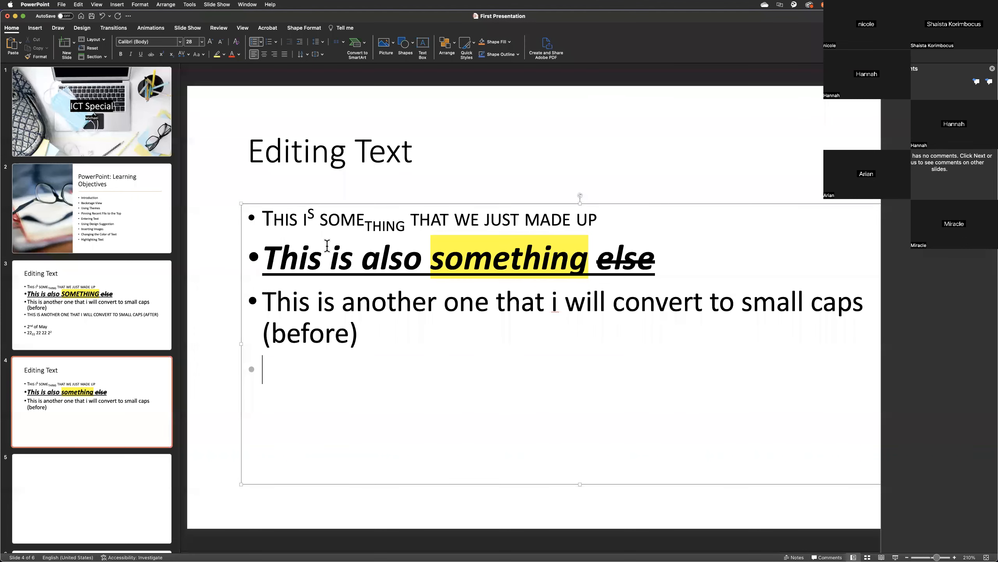
Insert a new first bullet on slide 4 reading "I Think PowerPoint is Awesome!!!".
left_click(262, 219)
key("Return")
type("I THI")
key("BackSpace")
key("BackSpace")
key("BackSpace")
type("THI")
key("BackSpace")
key("BackSpace")
type("HINK")
key("BackSpace")
key("BackSpace")
type("NK PowerPoint is Awesome ")
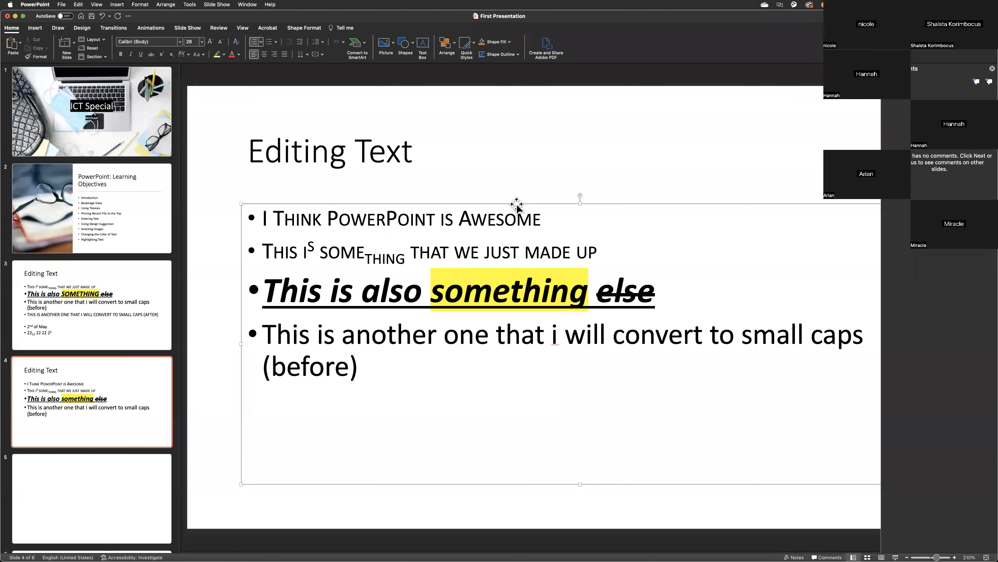
type("!!!")
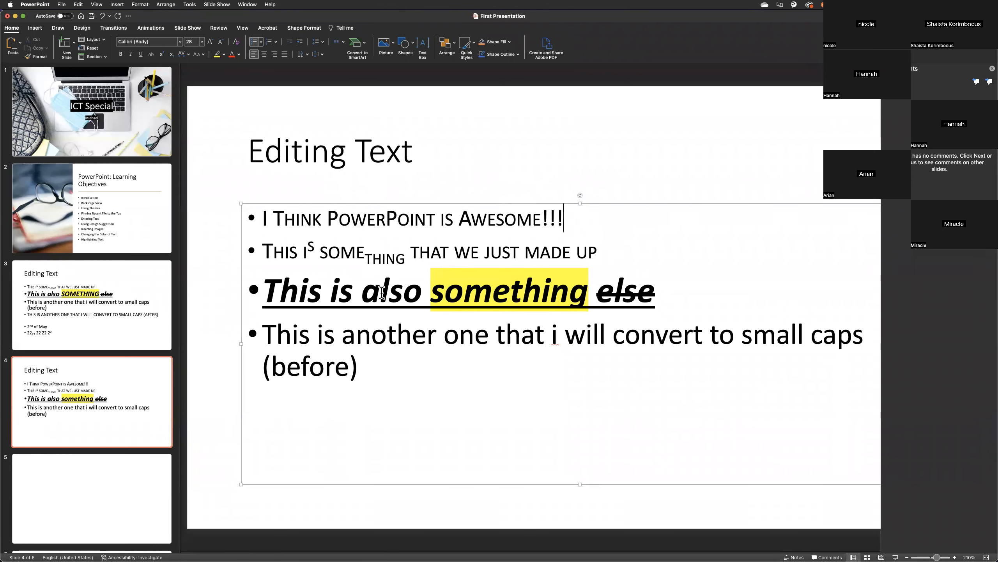
Copy the formatting of the last bullet, ending in "(before)", onto the new first bullet with Format Painter.
left_click_drag(576, 219, 263, 222)
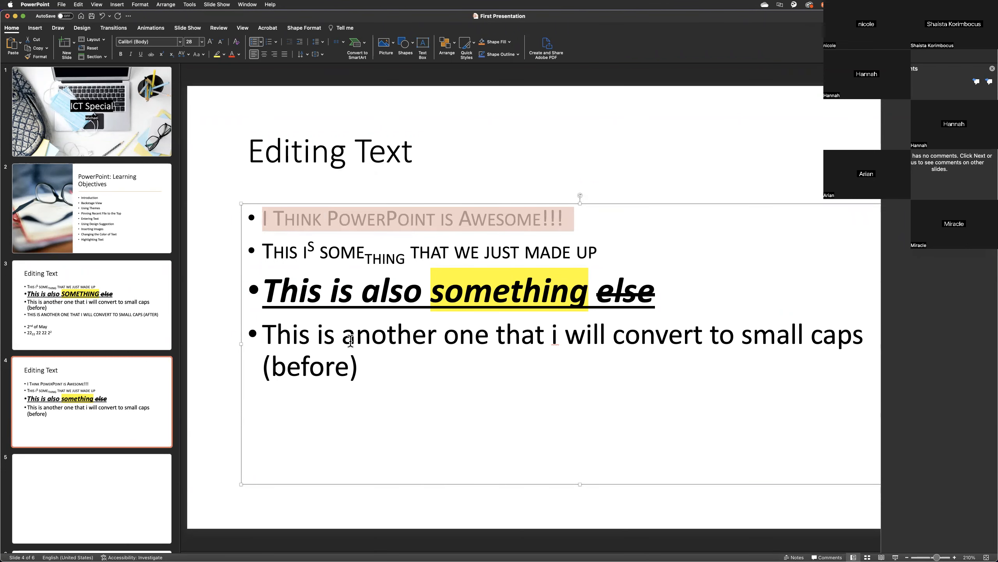
left_click_drag(397, 364, 277, 342)
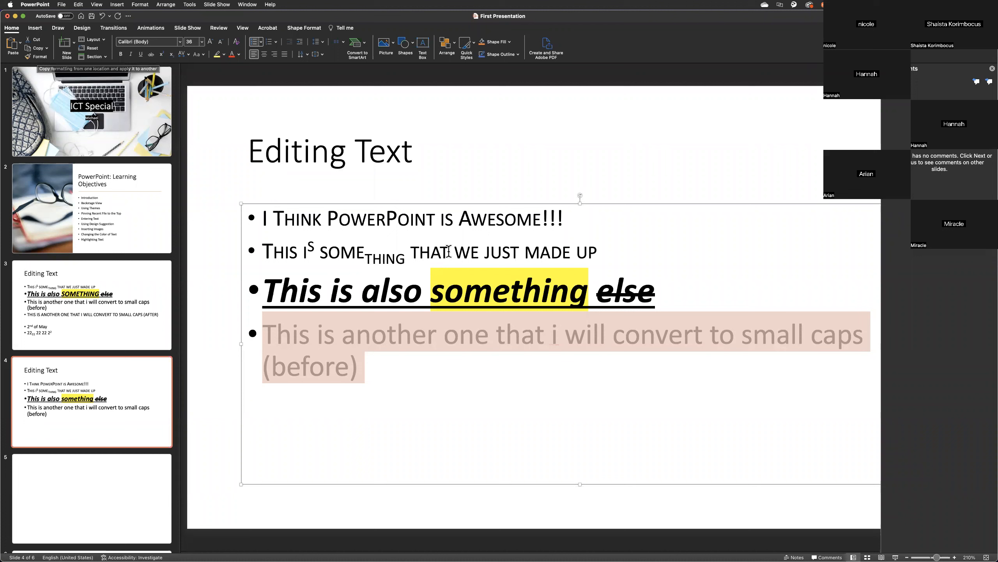
left_click(38, 58)
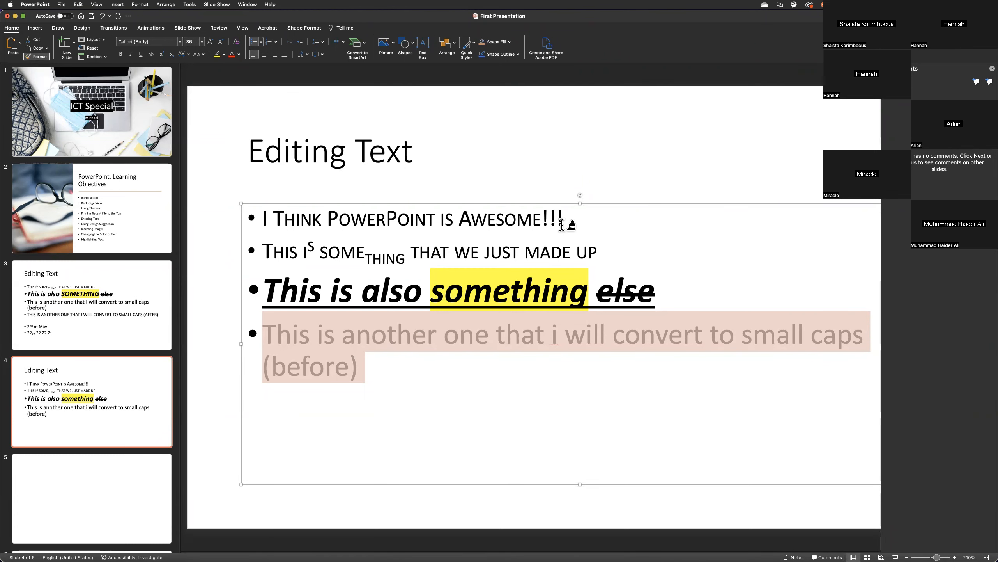
left_click_drag(571, 221, 262, 216)
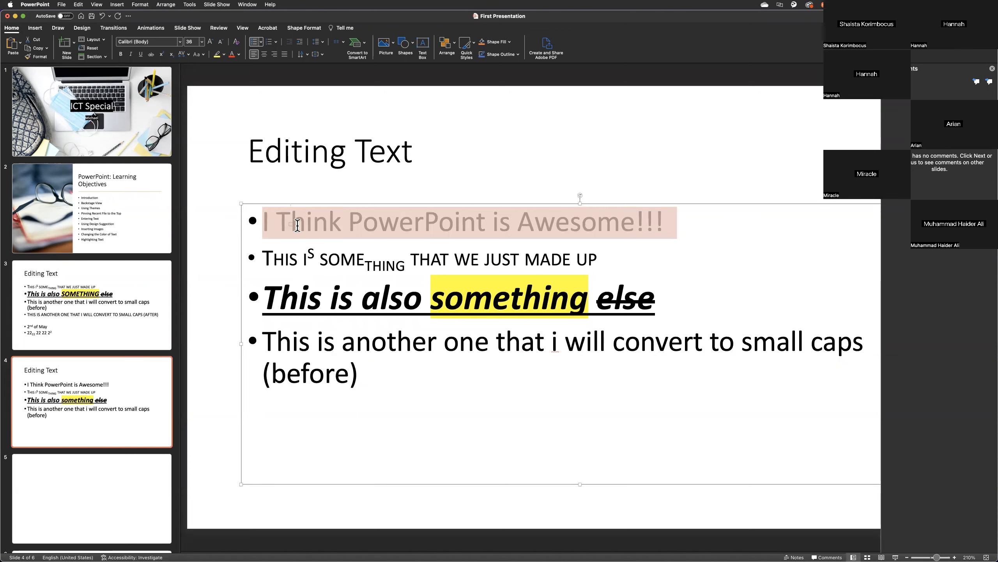
left_click(325, 372)
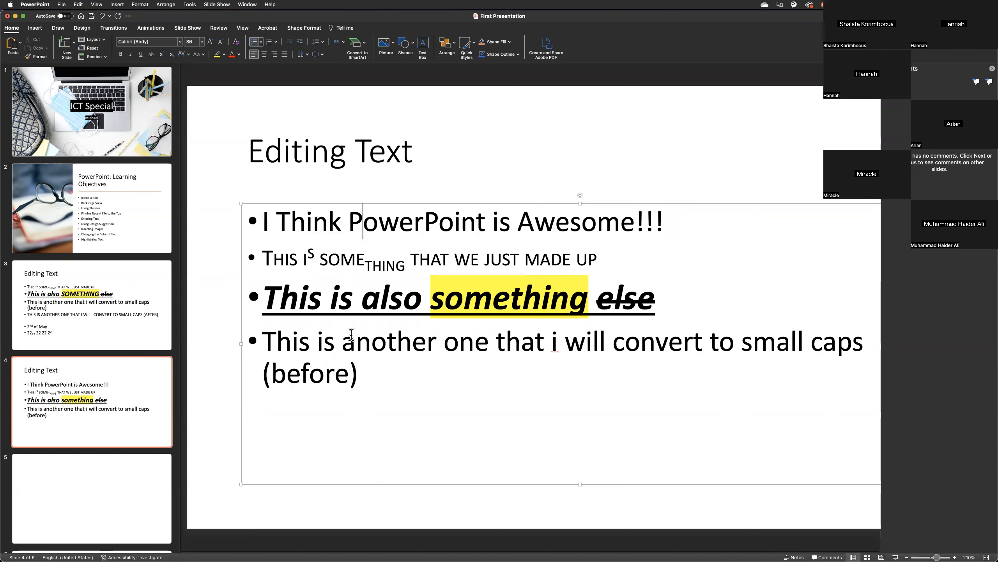
Change the font colour of the last bullet on slide 4 to the standard blue.
left_click_drag(357, 373, 281, 336)
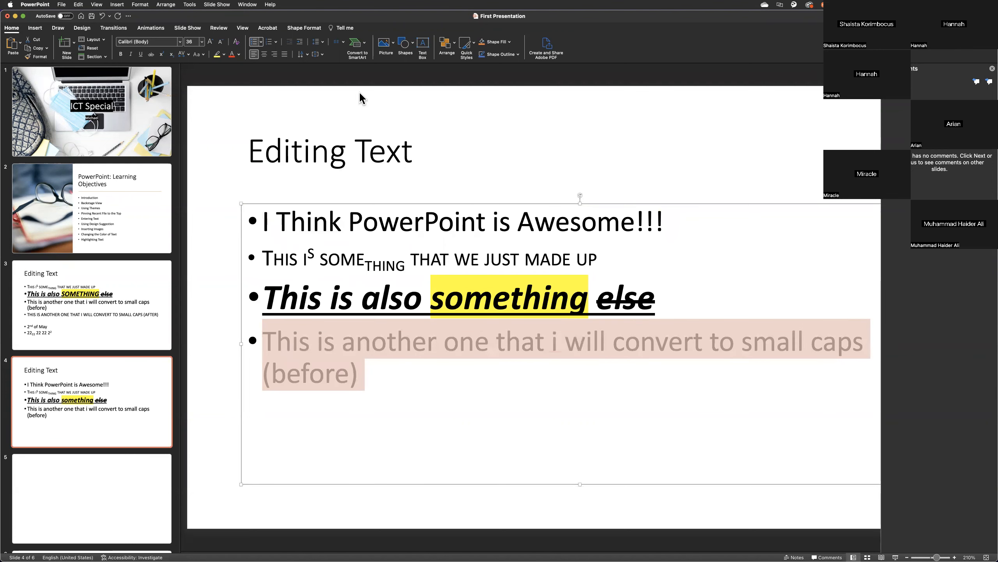
left_click(239, 54)
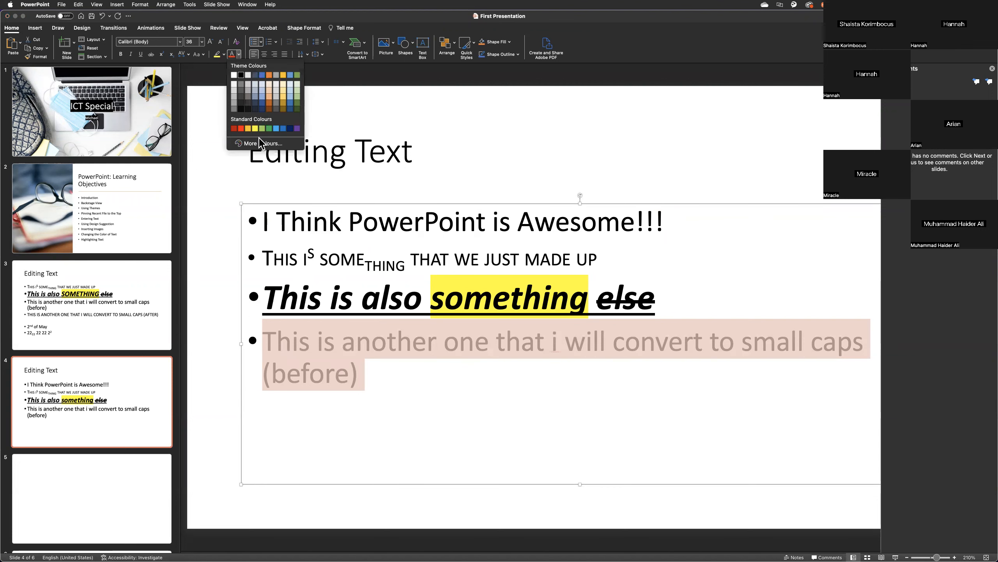
left_click(284, 129)
left_click(402, 410)
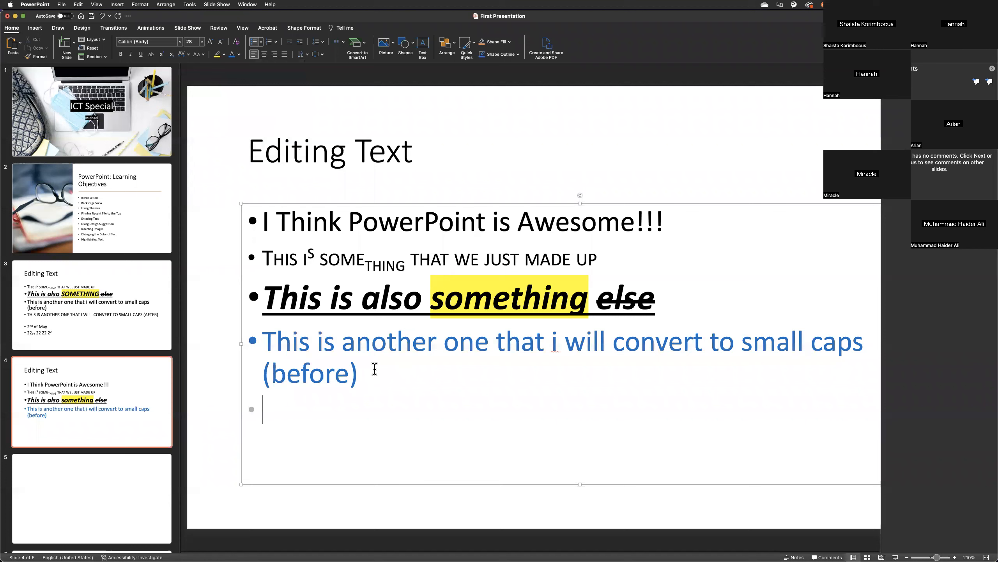
Change the font of the last bullet on slide 4 to Apple Chancery.
left_click_drag(375, 368, 263, 343)
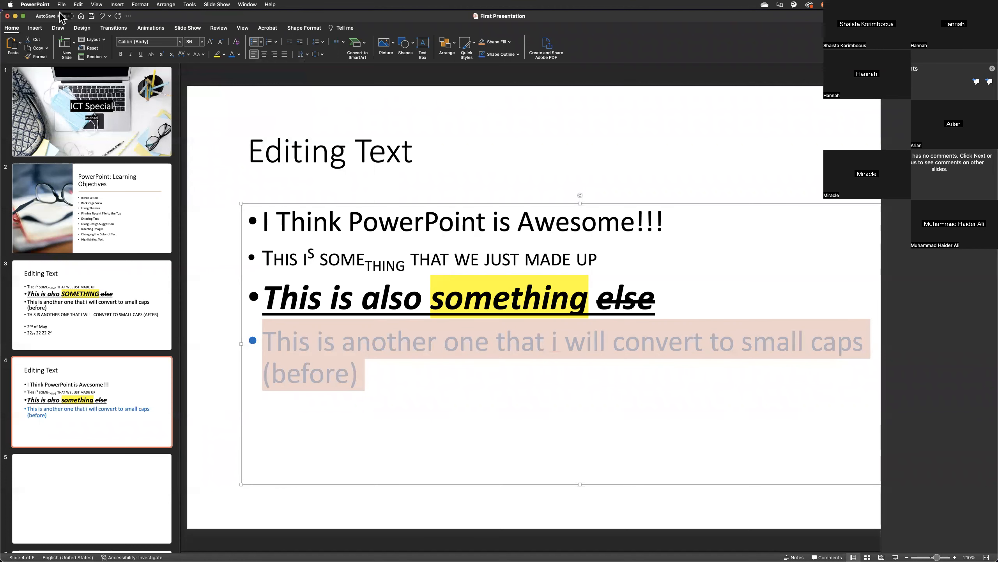
left_click(179, 42)
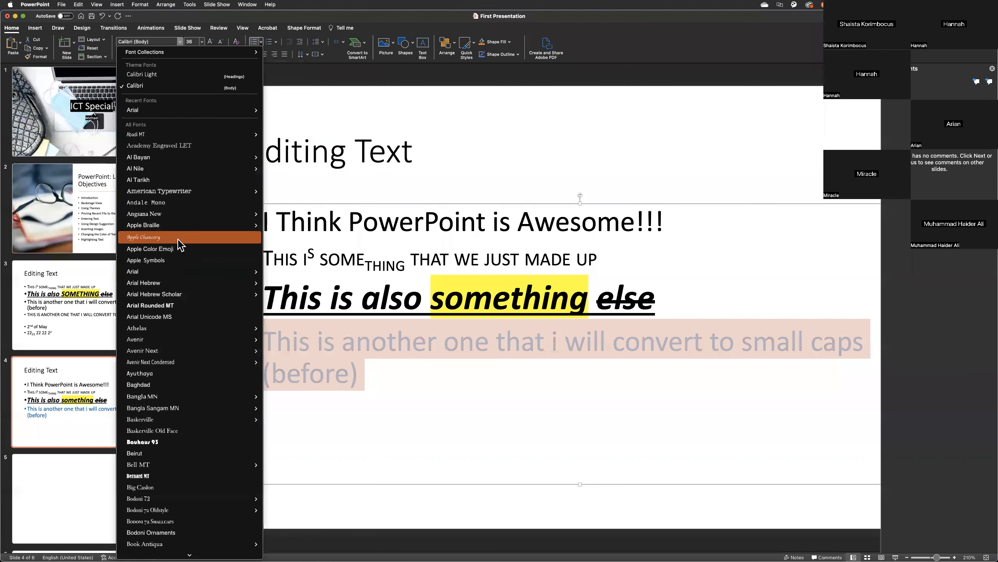
mouse_move(201, 217)
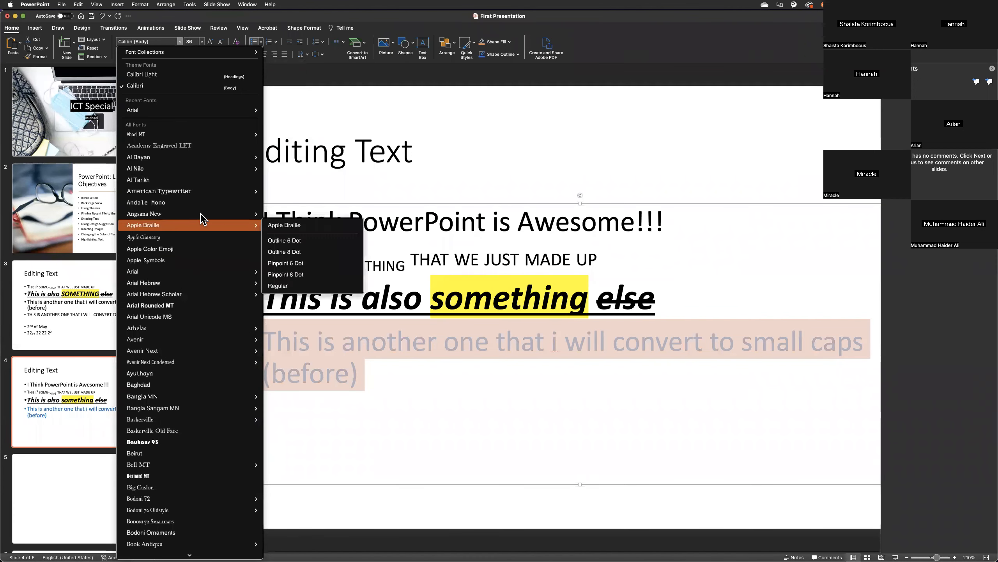
left_click(191, 238)
left_click(414, 407)
Apply the last bullet's blue Apple Chancery formatting to the "I Think PowerPoint is Awesome!!!" bullet with Format Painter.
left_click_drag(399, 381, 288, 350)
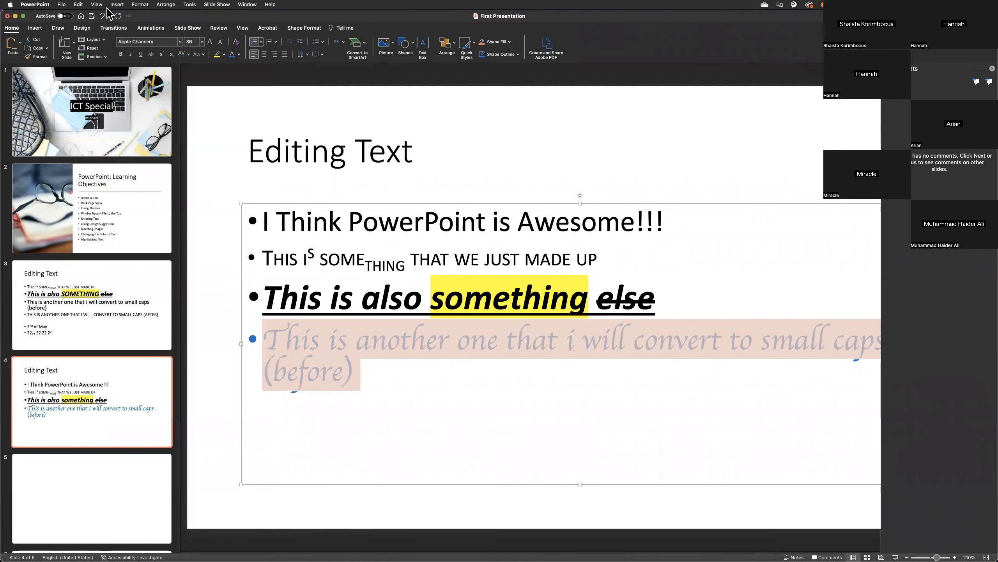
left_click(37, 56)
mouse_move(670, 223)
left_mouse_down()
mouse_move(264, 223)
mouse_move(348, 228)
left_mouse_up()
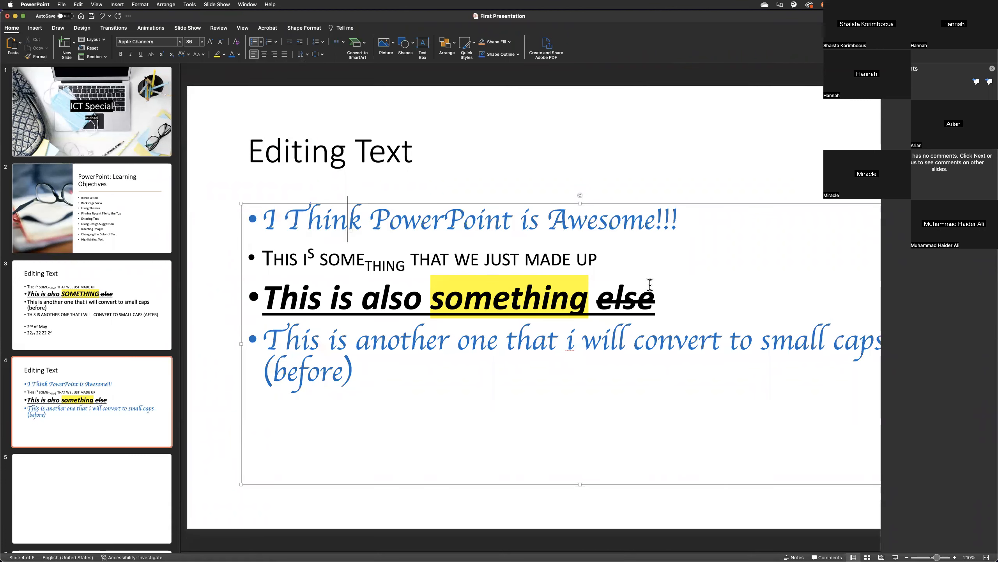
left_click(648, 282)
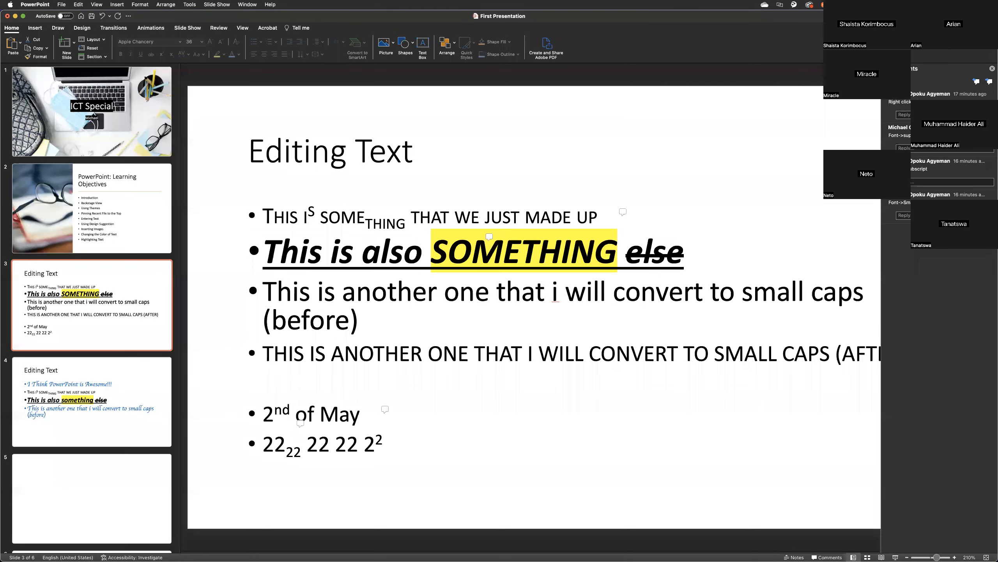
Close the comments shown beside the Editing Text slide 3.
left_click(755, 254)
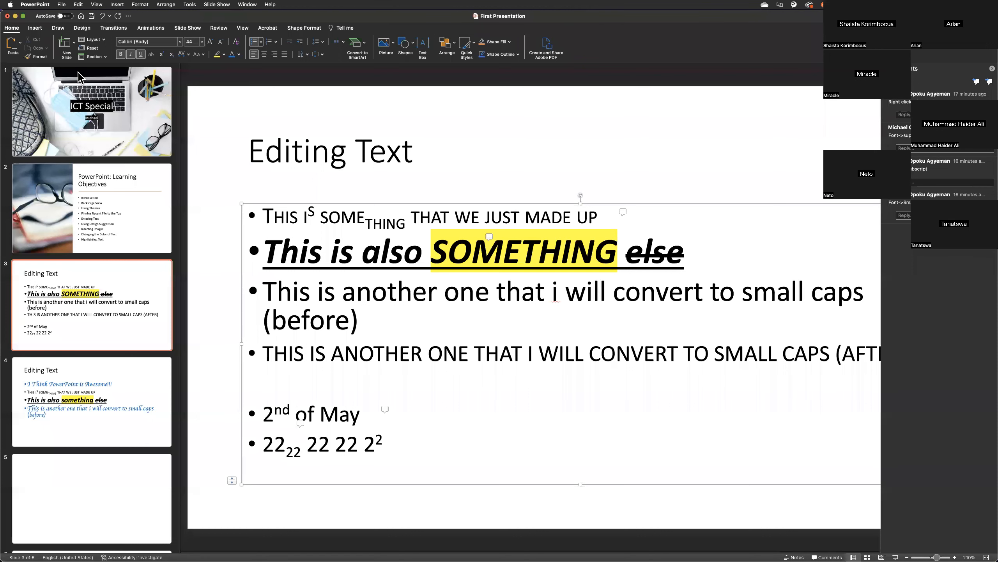
left_click(12, 30)
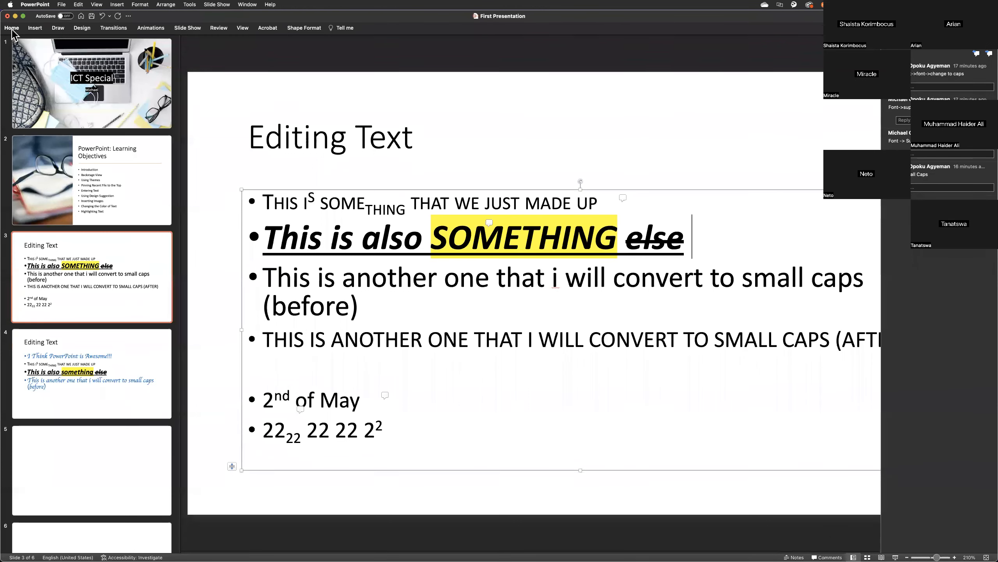
left_click(12, 30)
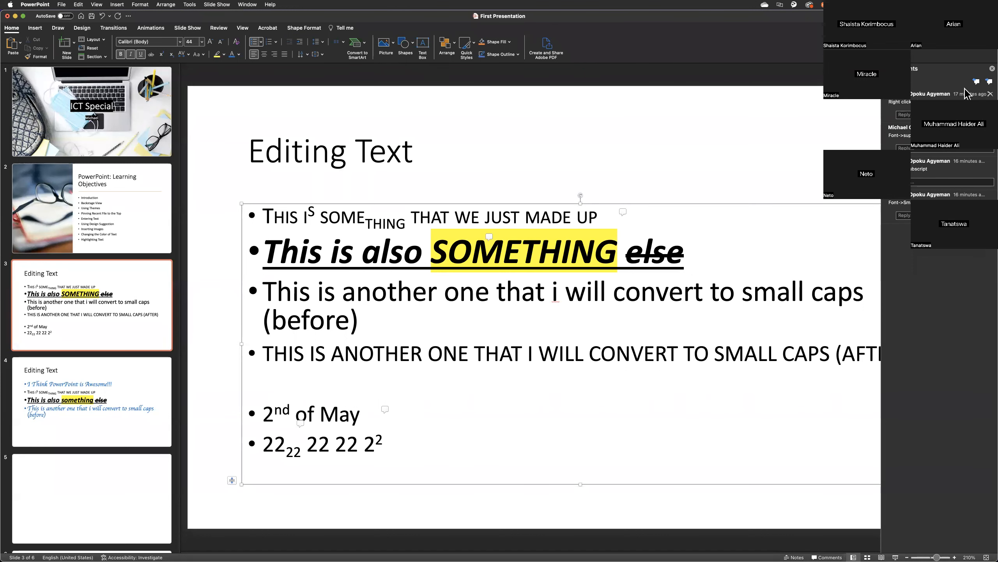
left_click(992, 69)
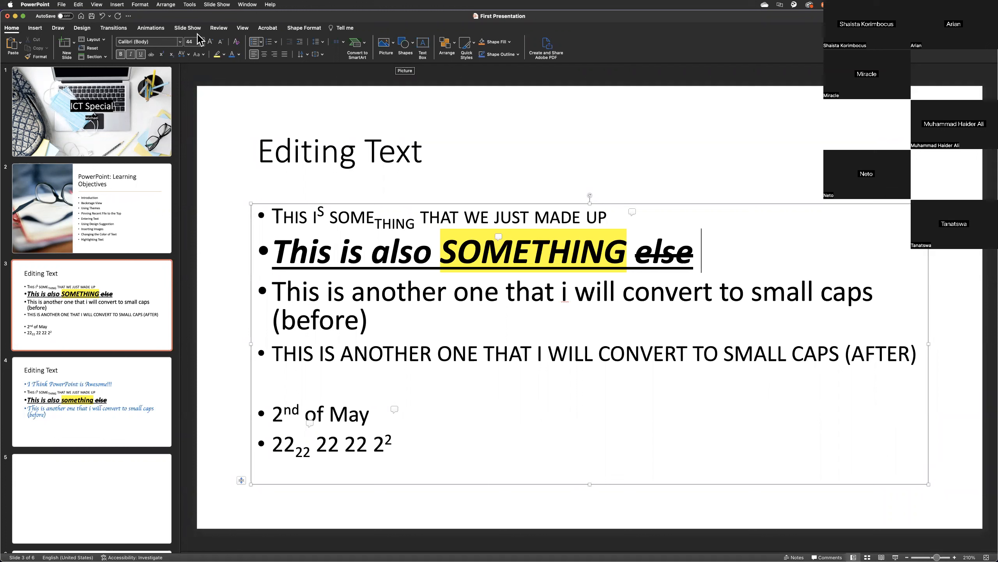
Apply the Designer layout with the golden number-keys photo beside the text to slide 3.
left_click(87, 30)
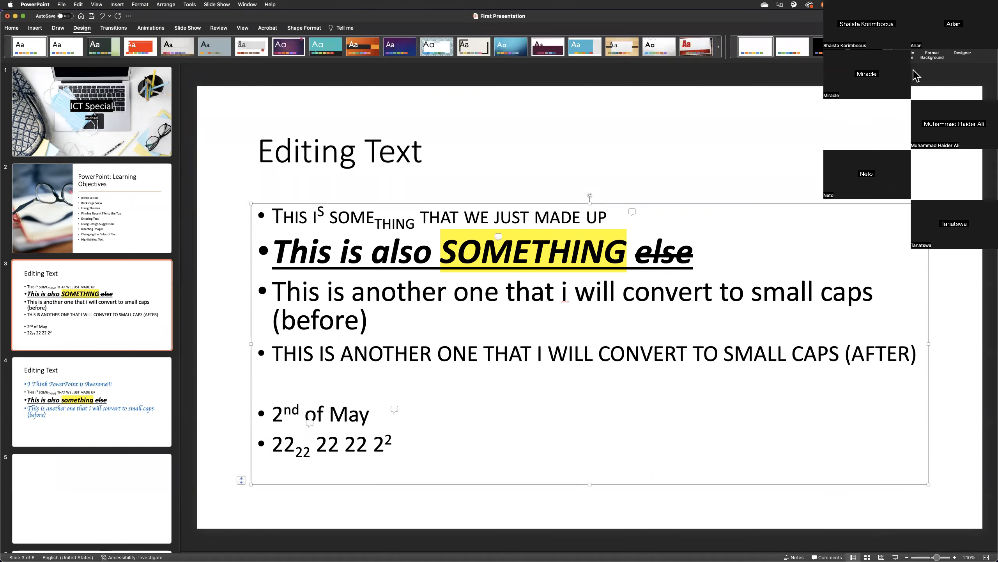
left_click(964, 53)
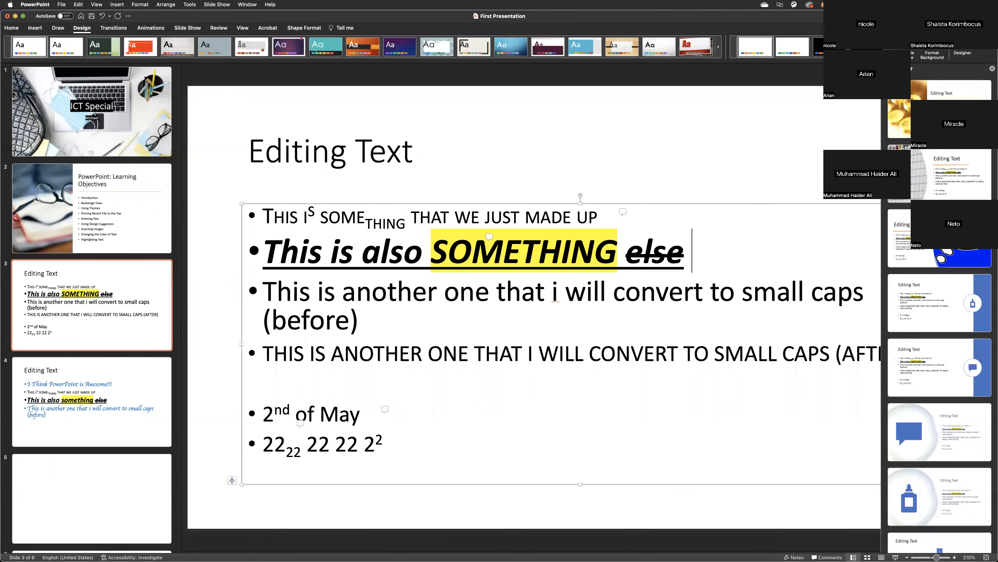
left_click(939, 109)
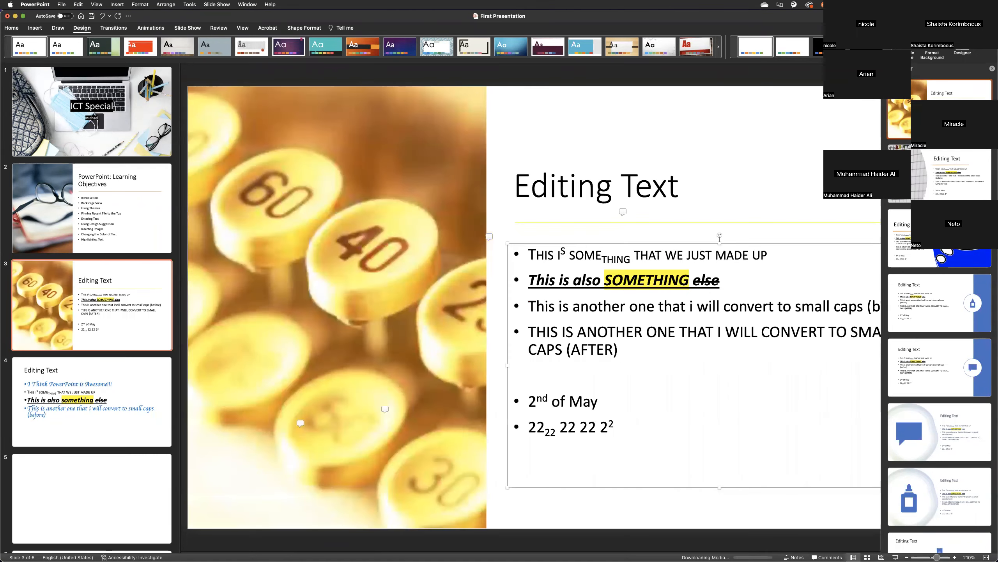
Duplicate slide 4 and apply the Designer layout with the orange speech-bubble tag photo to the original.
left_click(91, 401)
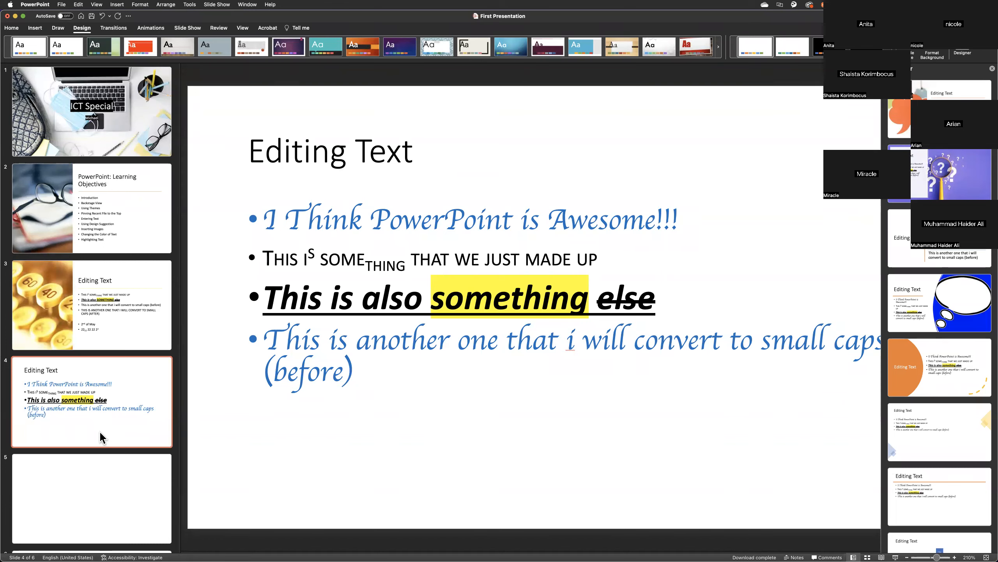
key("shift+super+d")
left_click(62, 384)
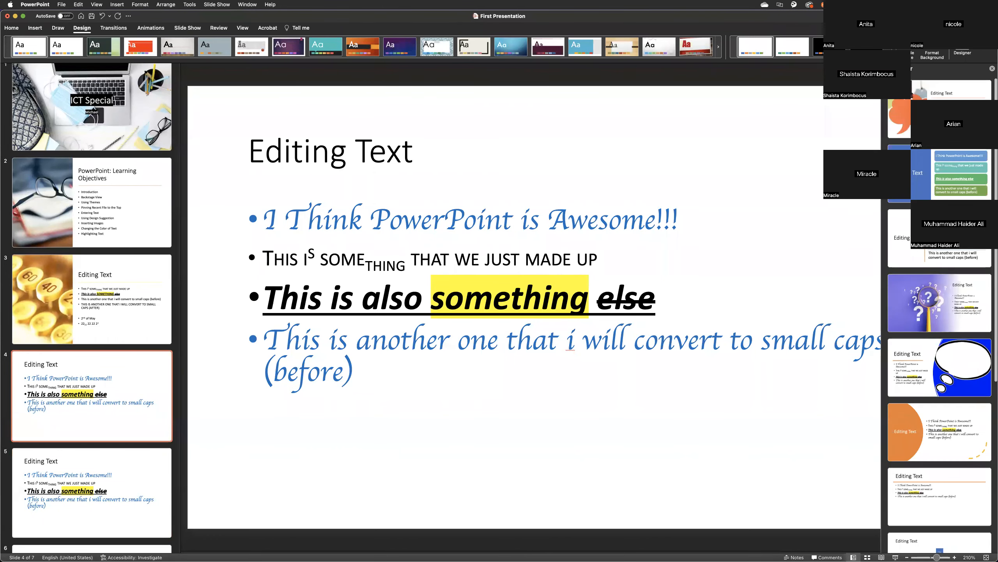
left_click(951, 90)
left_click(597, 332)
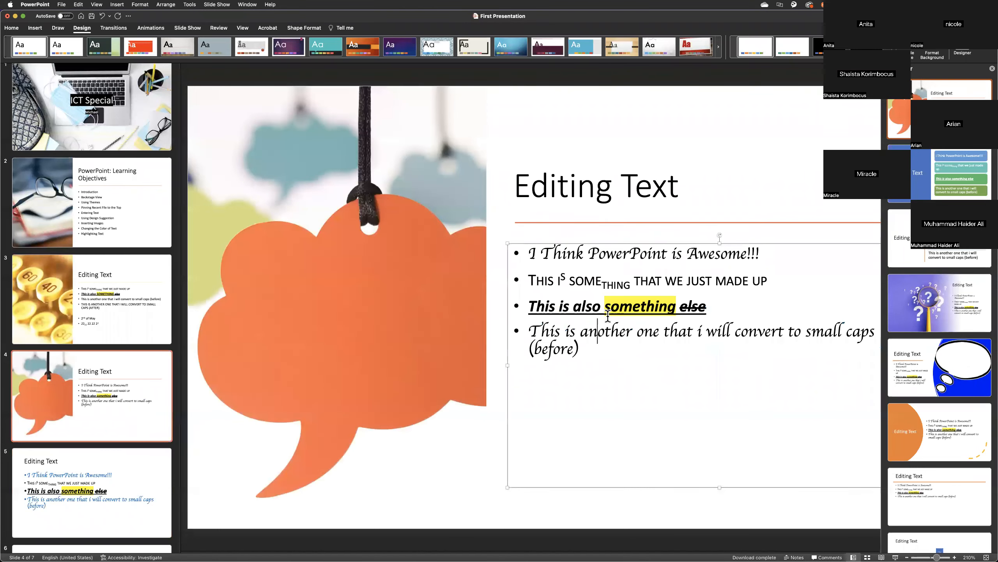
Replace the title of the duplicated slide 5 with "Bullet Points".
left_click(78, 515)
left_click(402, 151)
left_click_drag(419, 151, 238, 153)
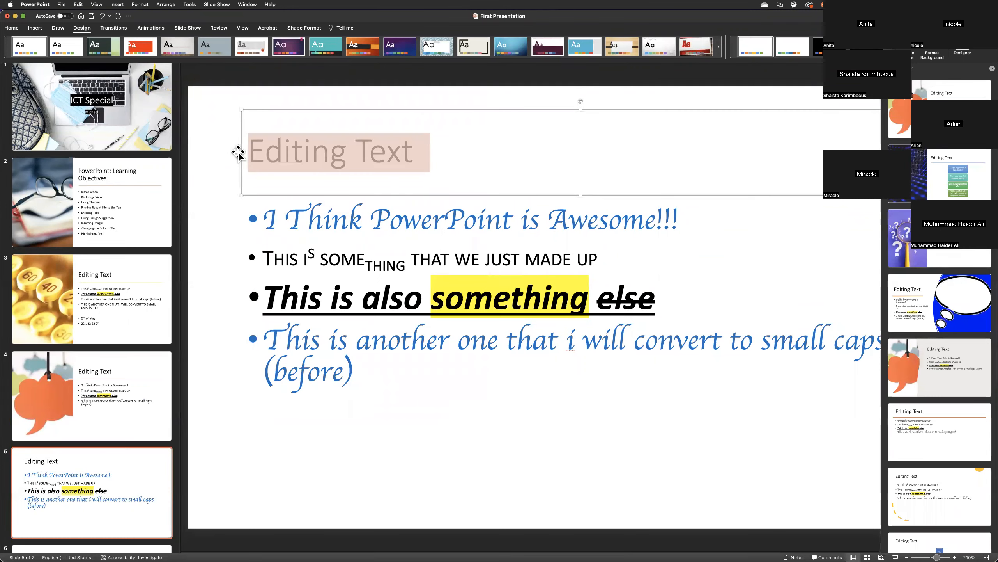
type("Blu")
key("BackSpace")
type("ll")
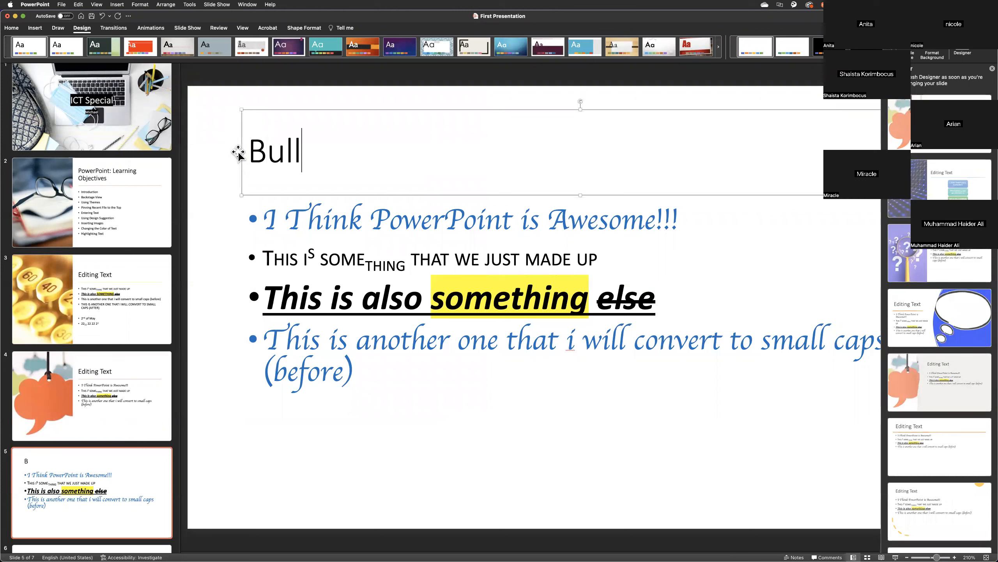
type("et Points")
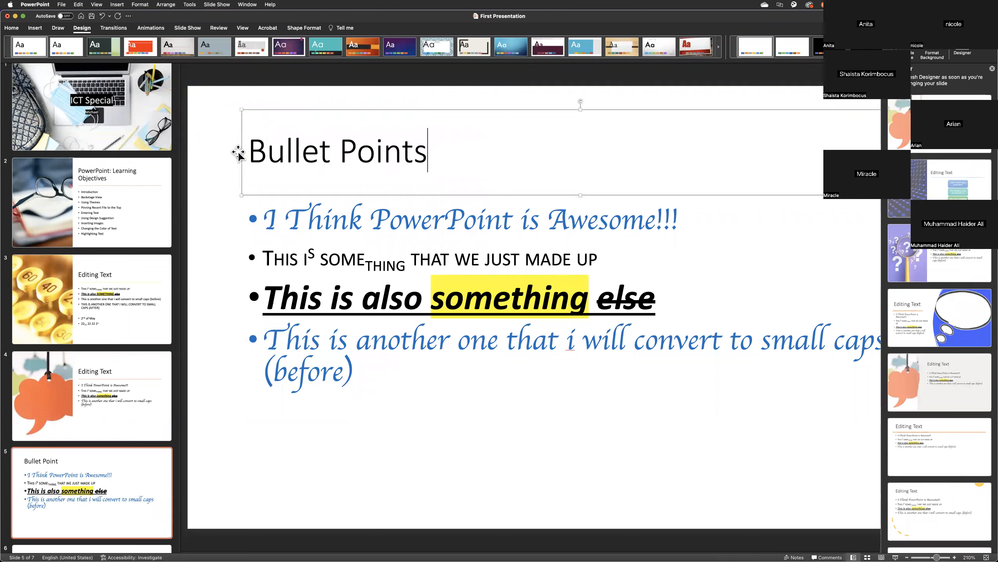